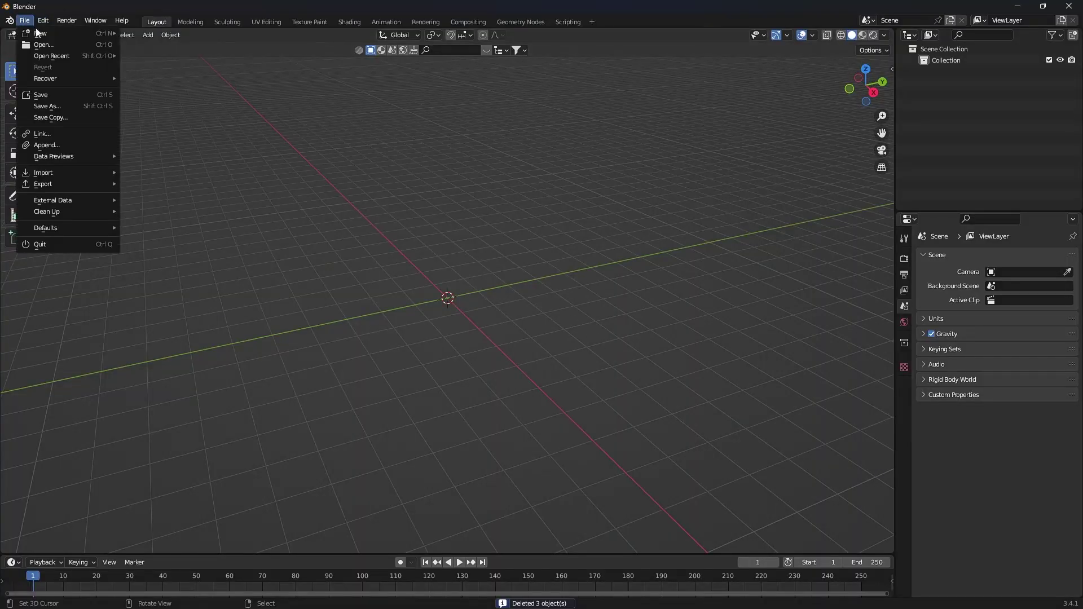
Import the vector file apple-logo-svgrepo-com.svg into the empty scene.
mouse_move(62, 173)
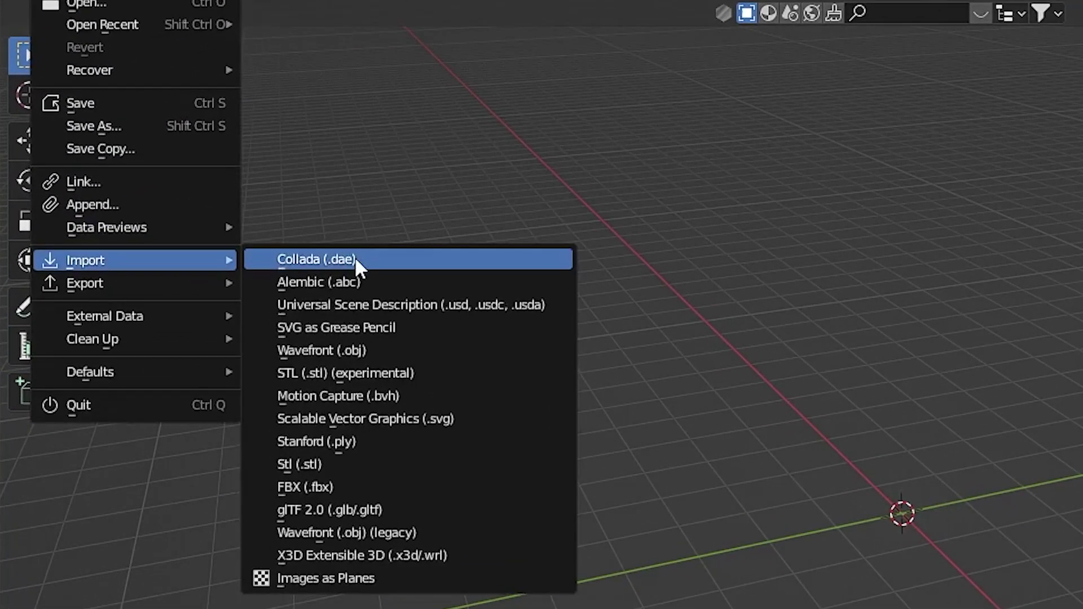
click(504, 419)
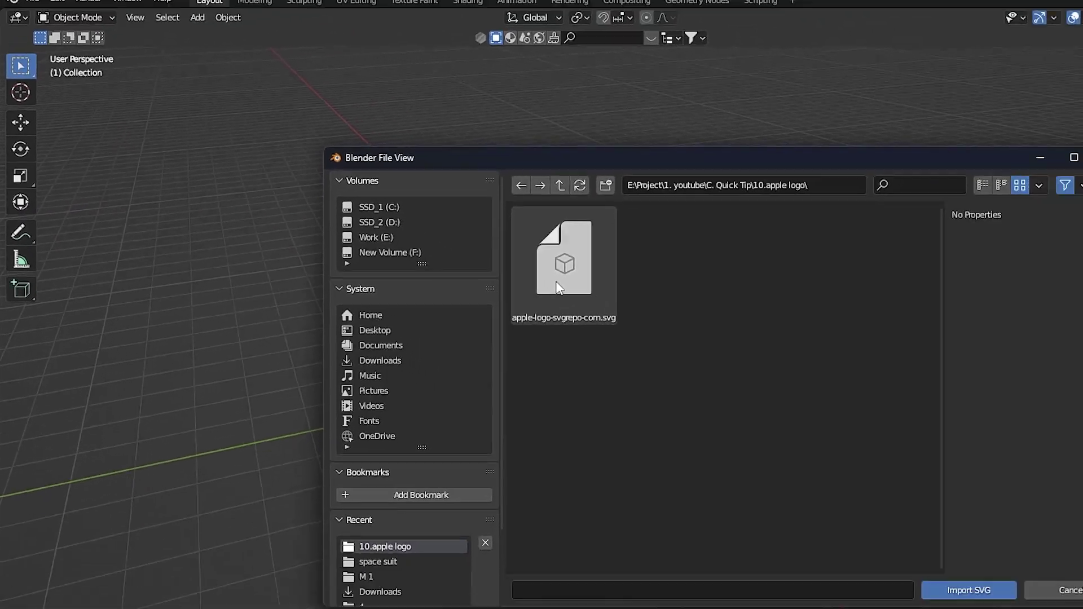
double_click(557, 288)
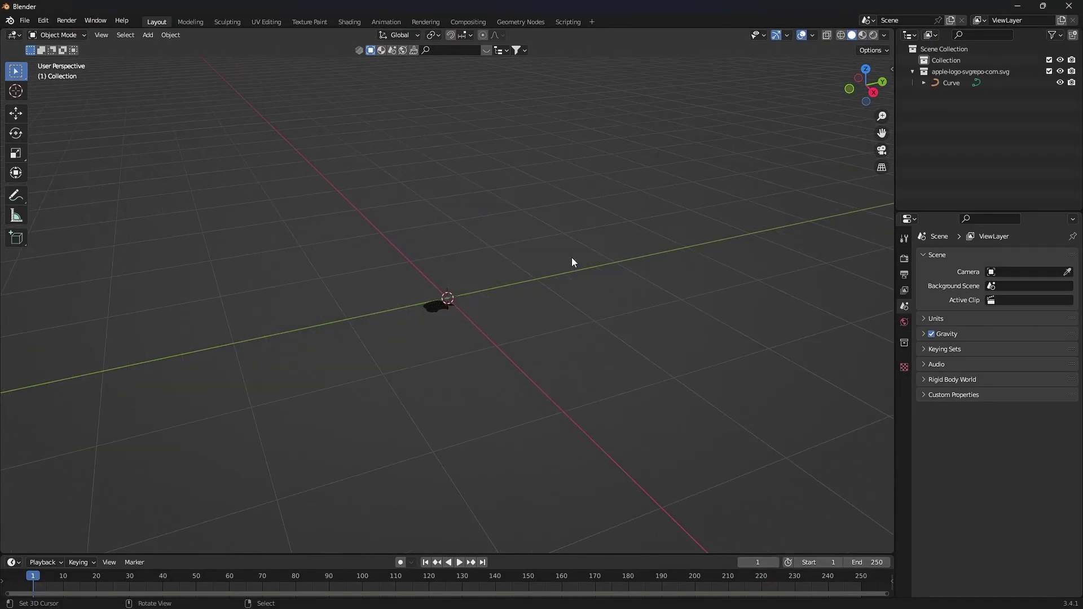
Move the logo curve's control points so the apple shape is centred on the world origin.
scroll(571, 262, up, 10)
key(g)
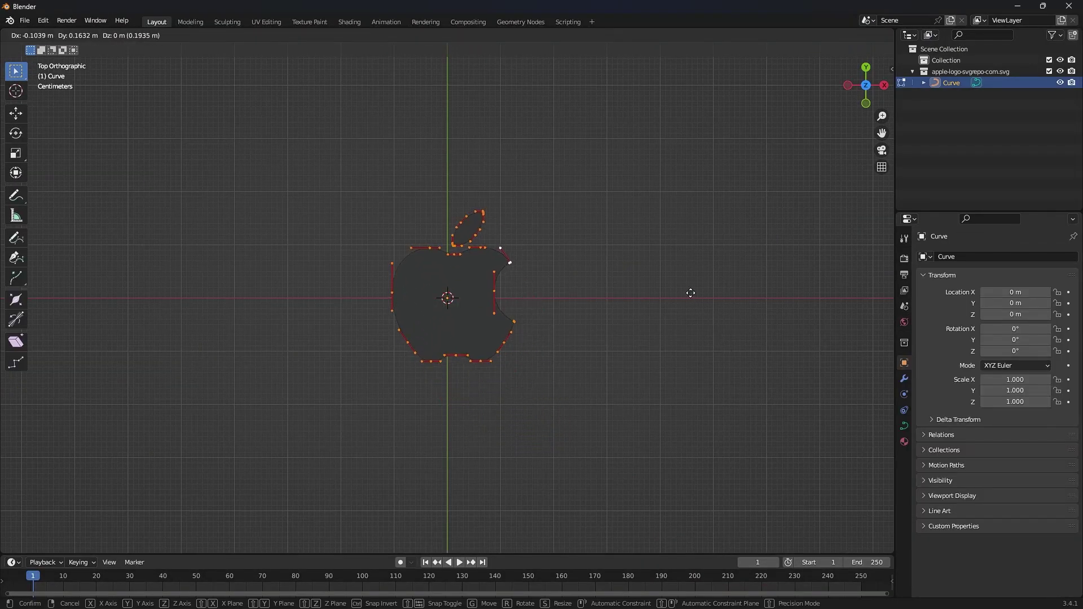
click(688, 289)
key(Tab)
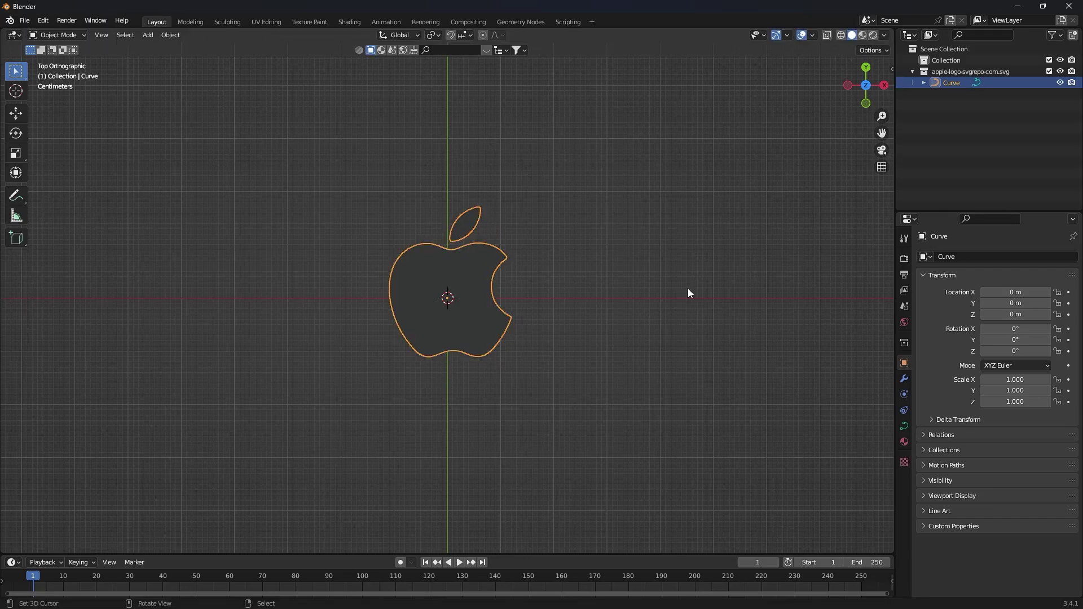
click(689, 289)
click(469, 269)
Rotate the logo curve 90° about the X axis and 90° about the Z axis to stand it upright.
text(rx90)
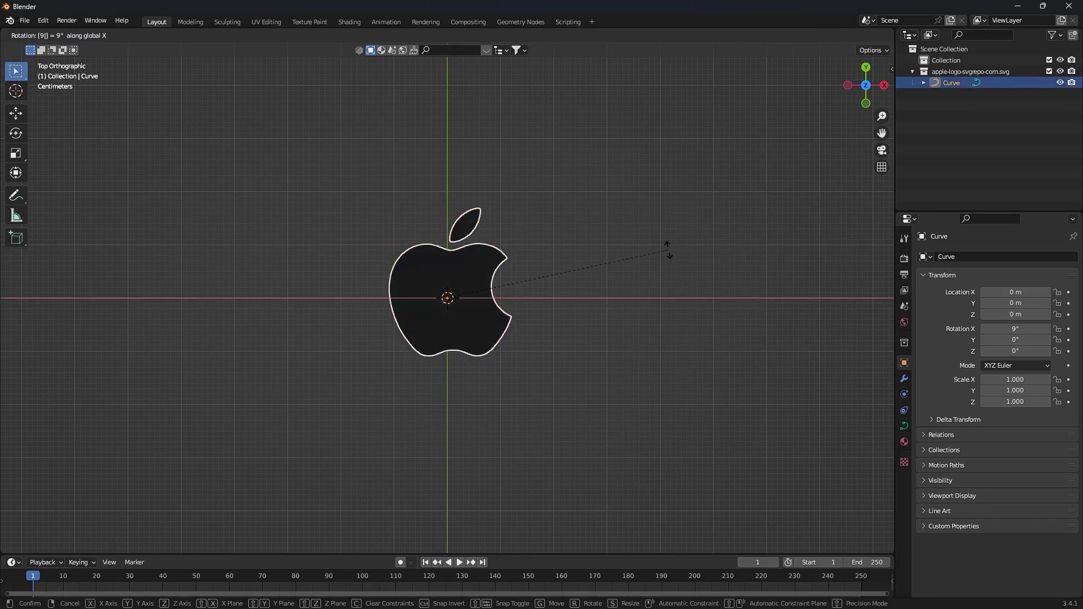
key(Return)
text(rz90)
key(Return)
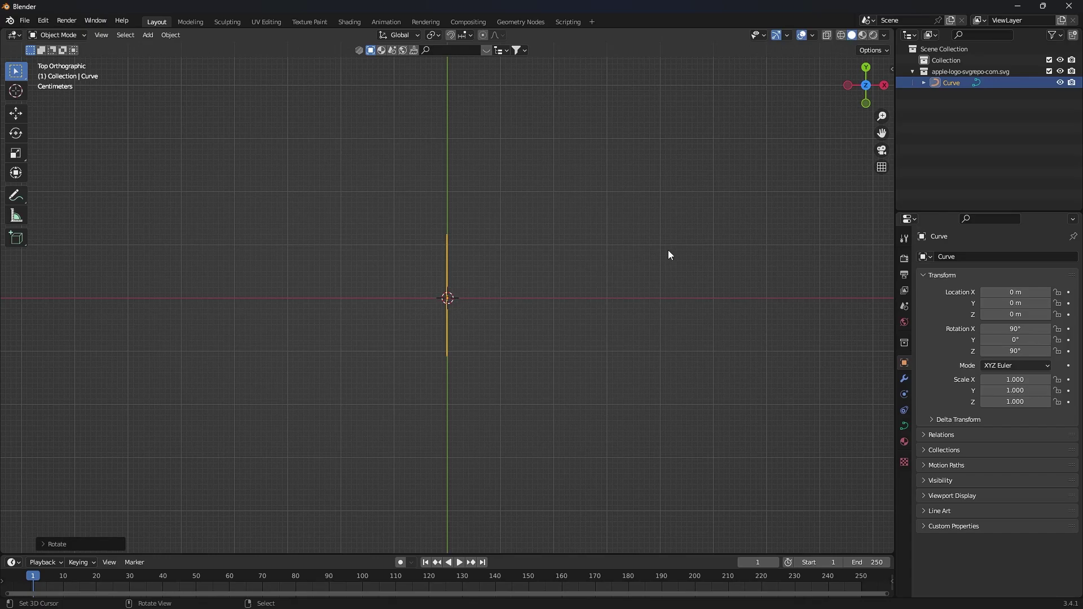
Set the logo curve's fill mode to None so only its outline remains.
key(KP_3)
scroll(669, 252, up, 3)
click(905, 426)
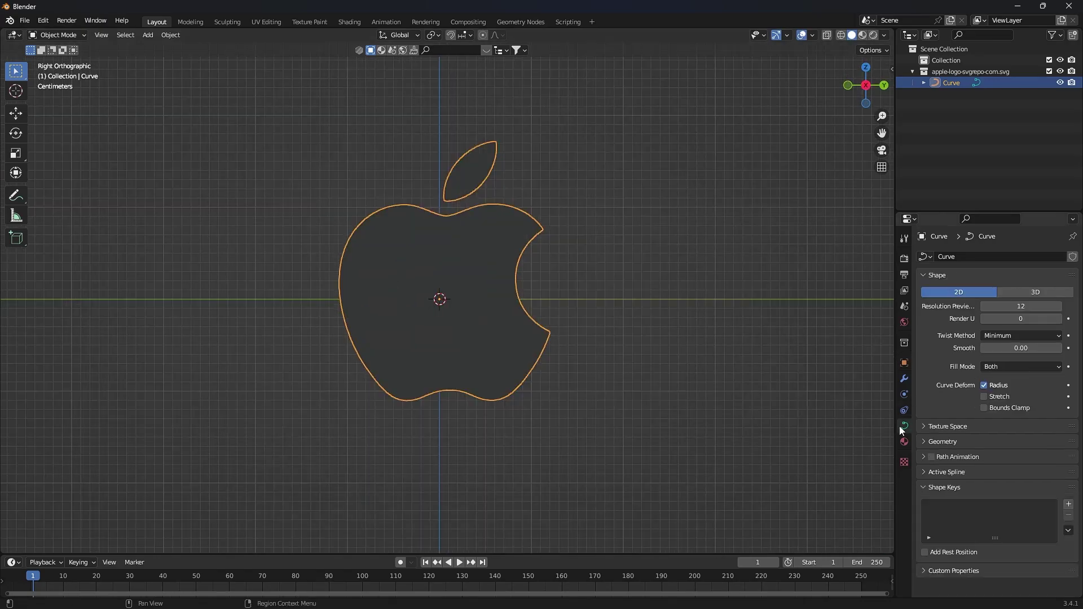
click(982, 368)
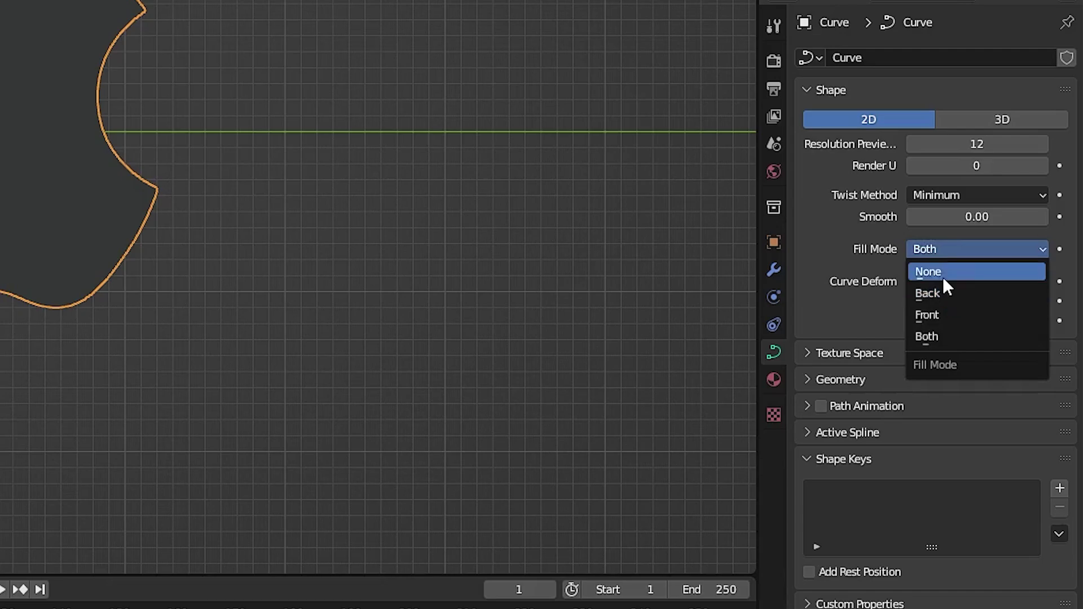
click(943, 274)
Extrude the logo curve 0.01 m and give it a round bevel with a depth of 0.001 m.
click(836, 381)
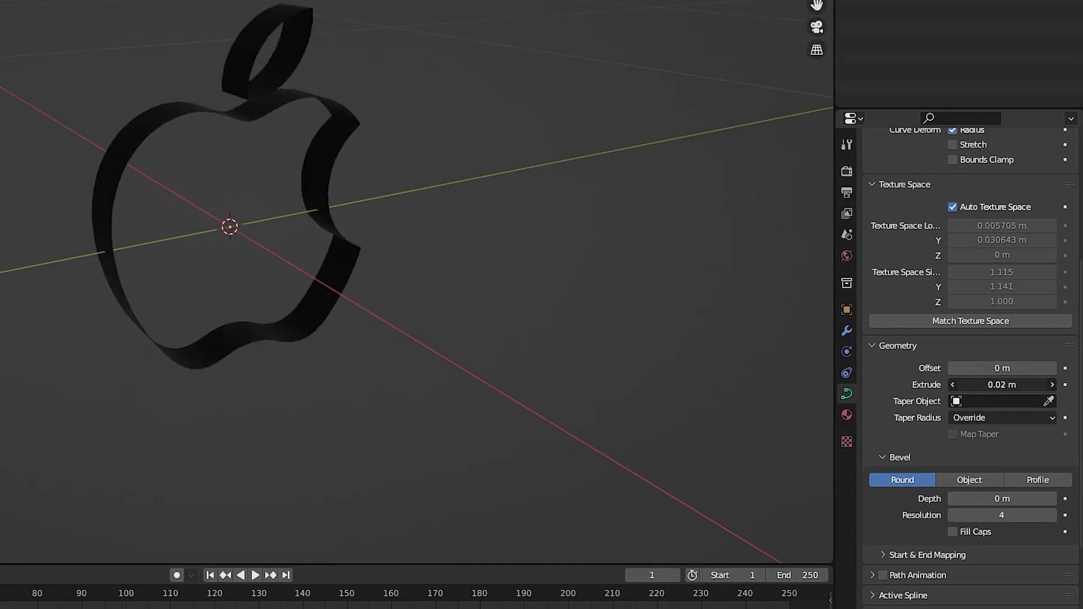
drag(1002, 384, 971, 385)
double_click(1002, 499)
text(0.0005)
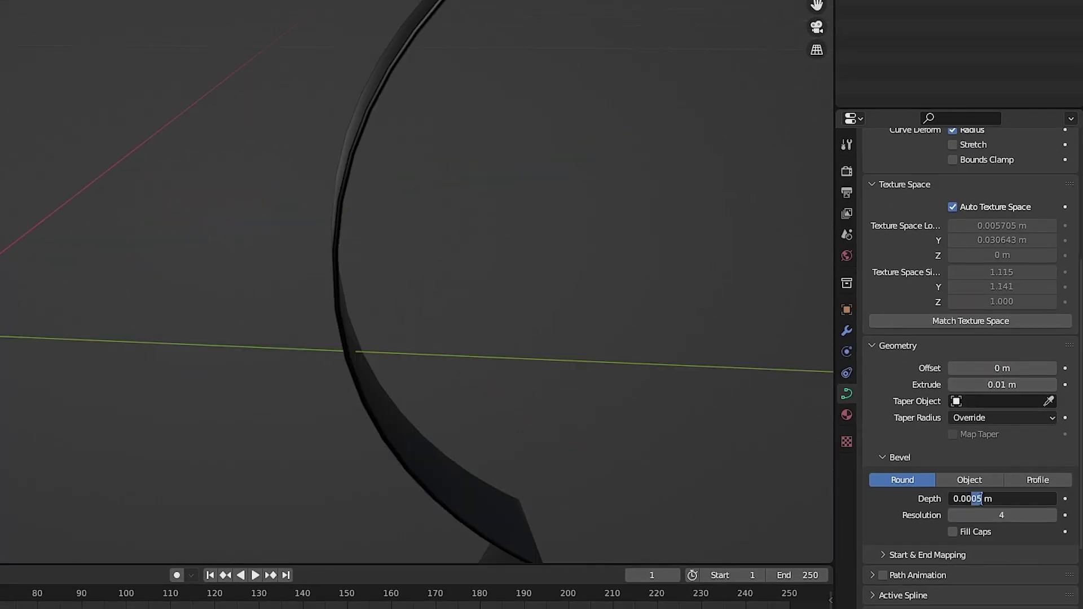
key(Return)
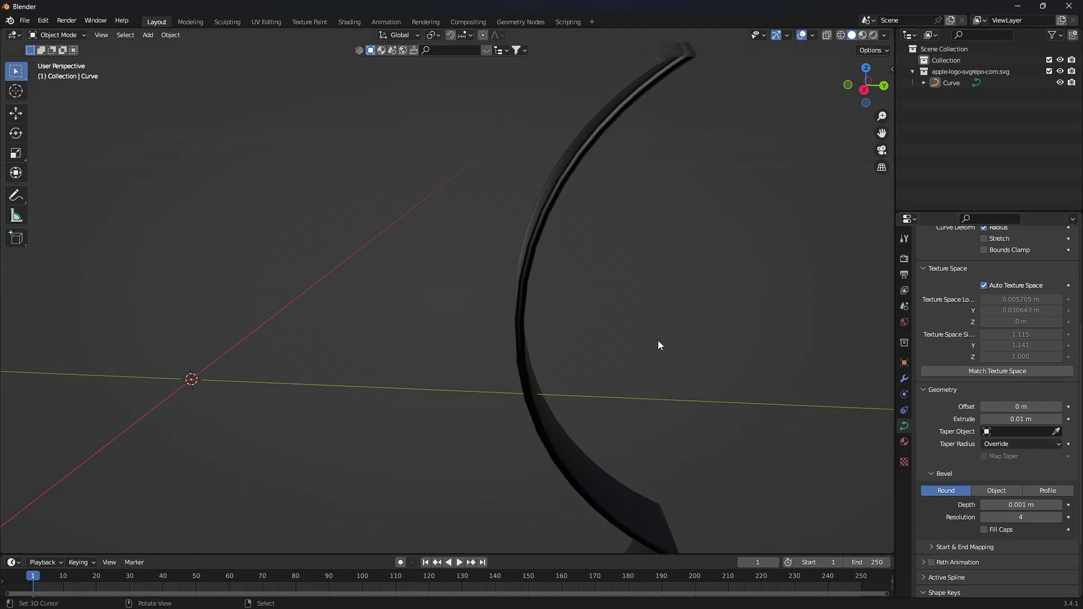
Convert the logo curve to a mesh and inspect its geometry.
scroll(658, 345, down, 5)
middle_drag(498, 347, 567, 348)
click(465, 209)
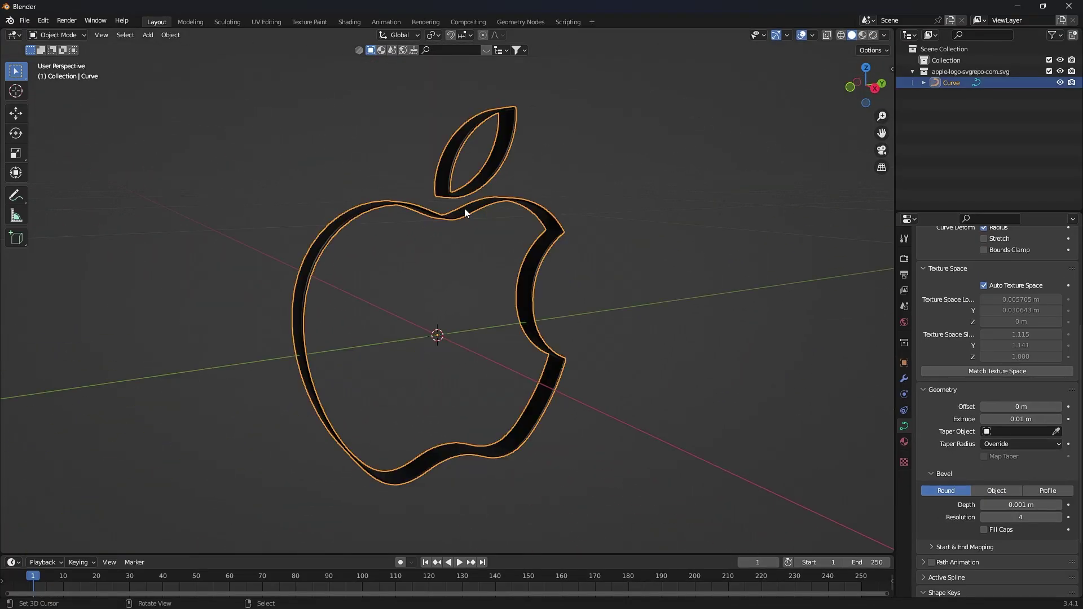
click(170, 34)
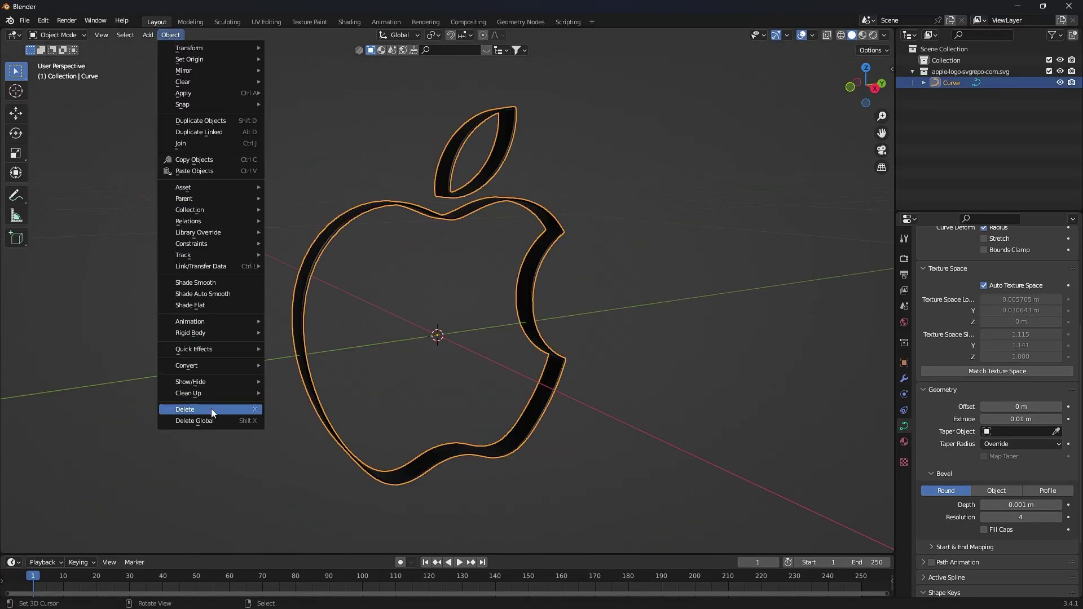
mouse_move(213, 412)
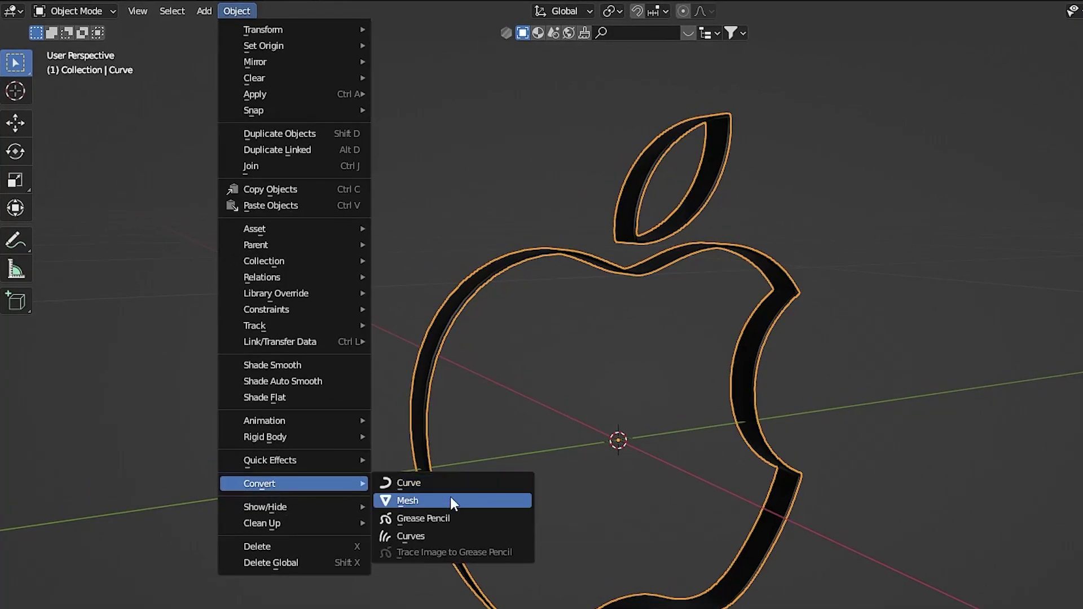
click(451, 499)
key(Tab)
key(Tab)
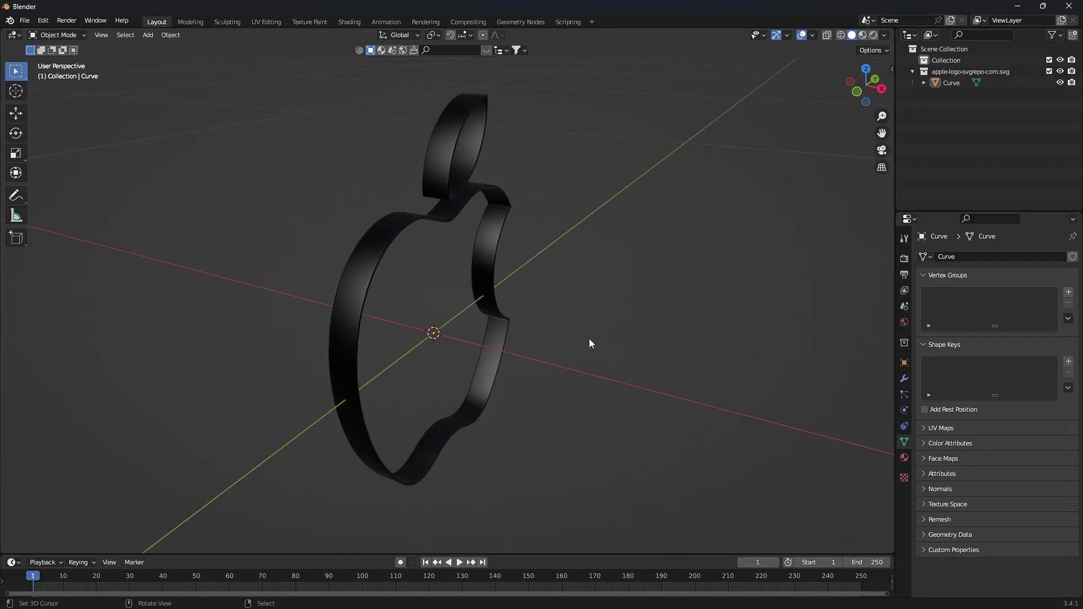
Add a Remesh modifier to the logo in Sharp mode, with Remove Disconnected off and Smooth Shading on.
click(904, 379)
click(948, 255)
click(821, 392)
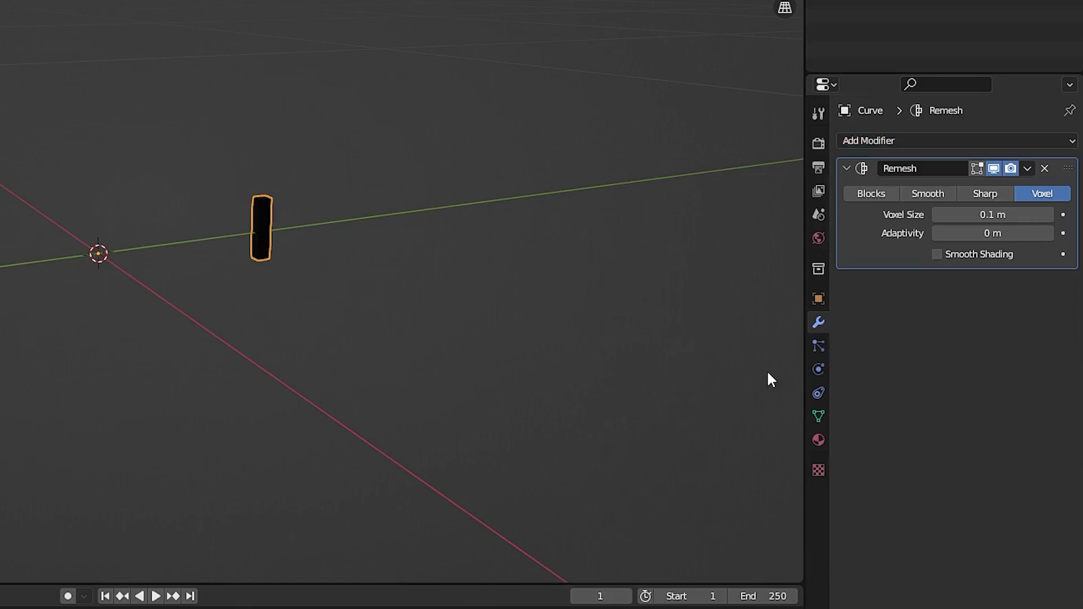
click(999, 195)
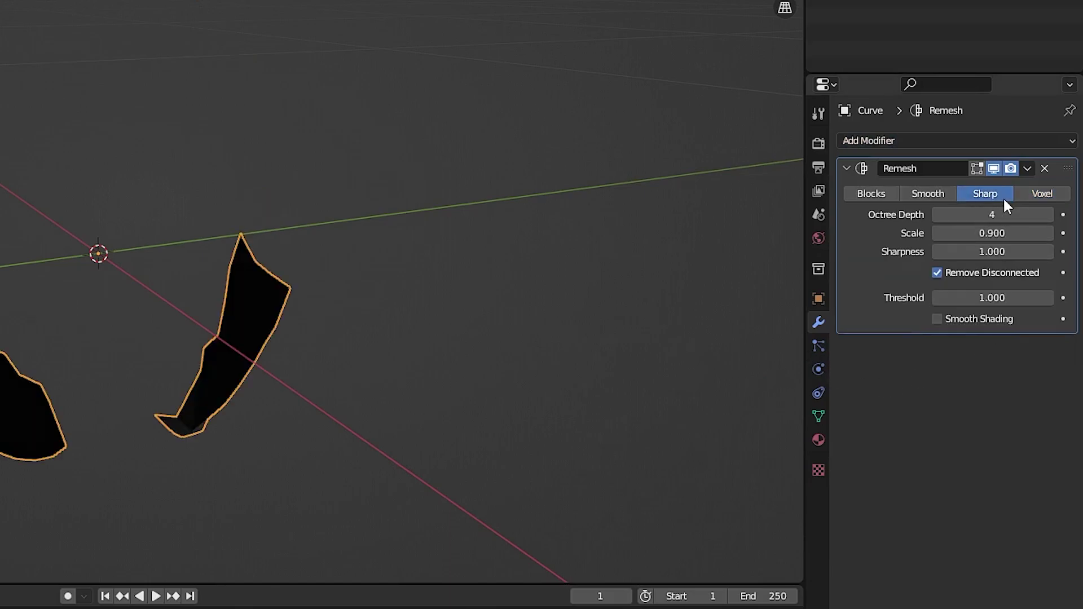
click(993, 274)
click(975, 320)
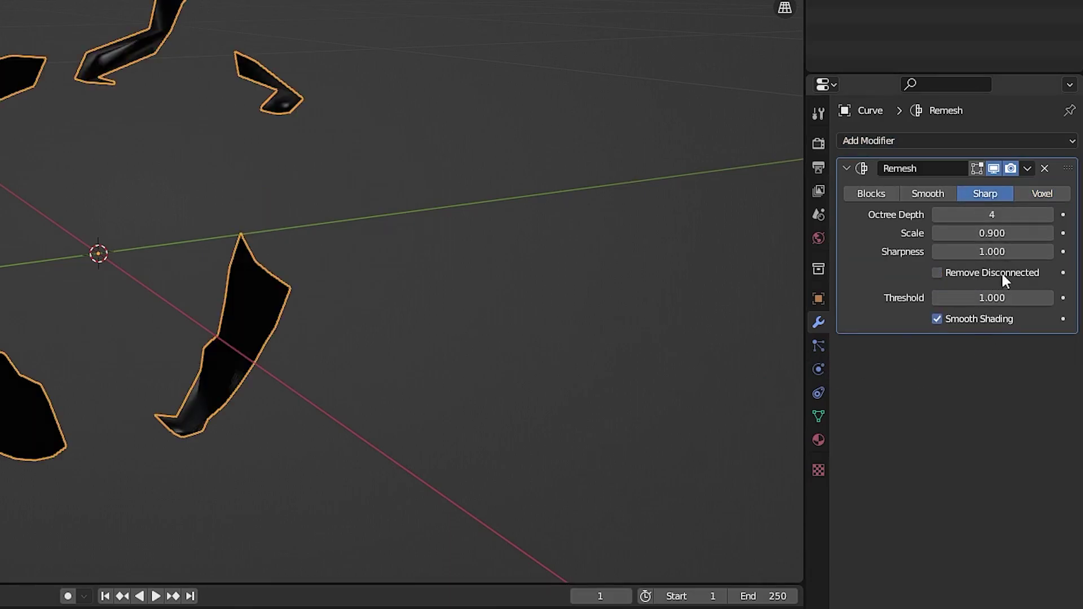
Set the Remesh modifier's octree depth to 8 and check the resulting logo outline.
click(1049, 215)
click(1049, 215)
click(1049, 215)
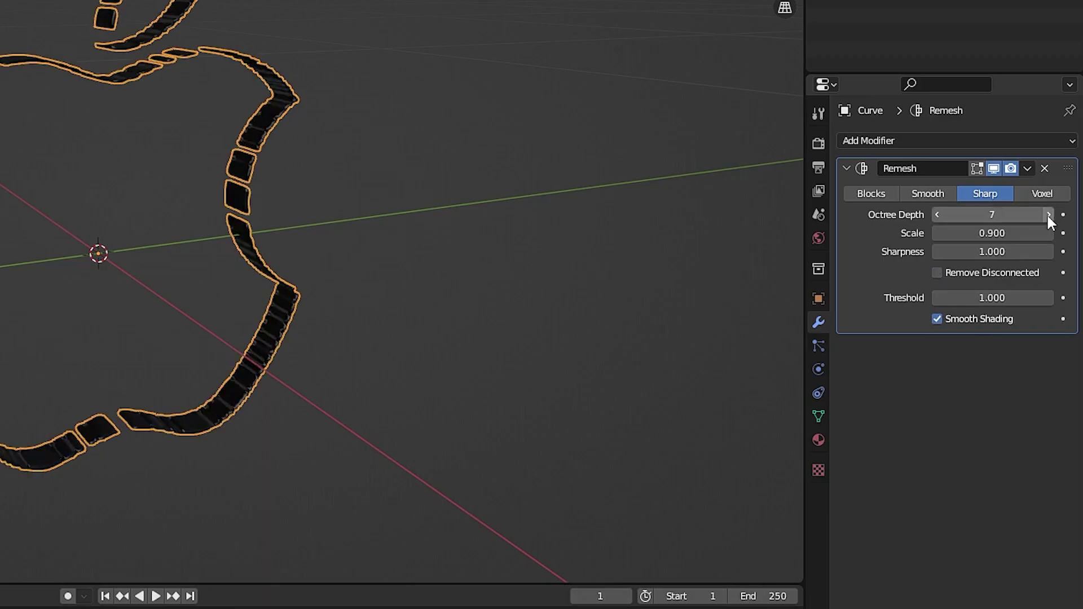
click(1049, 215)
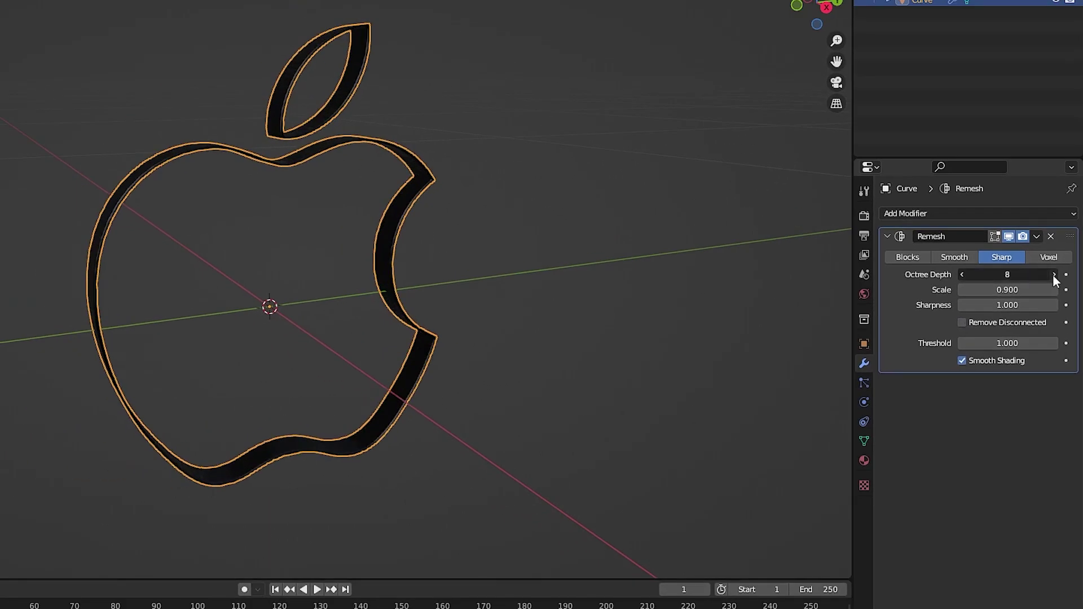
click(1053, 274)
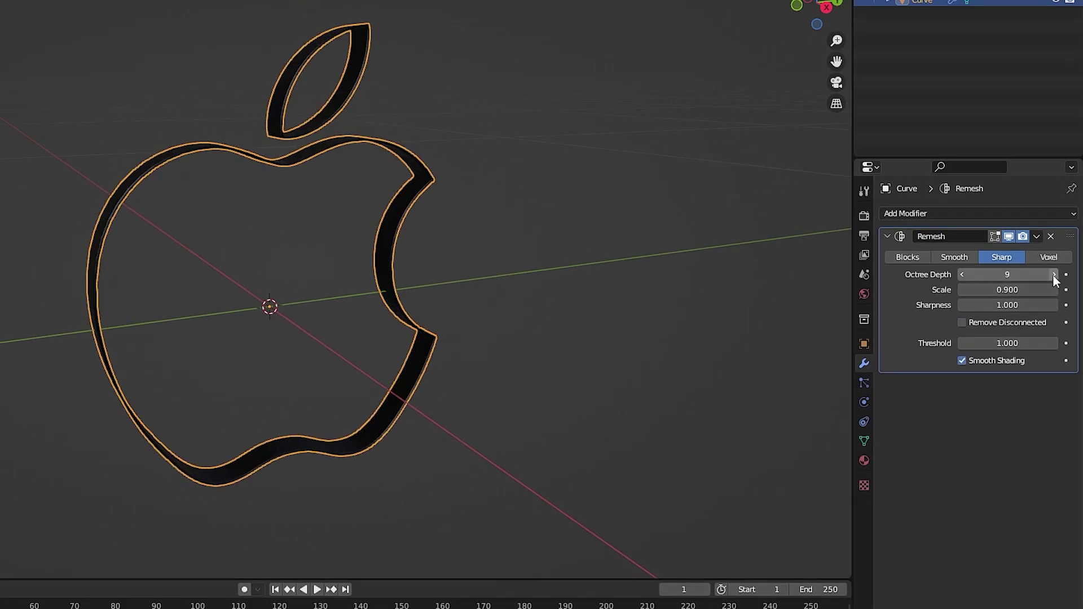
click(963, 275)
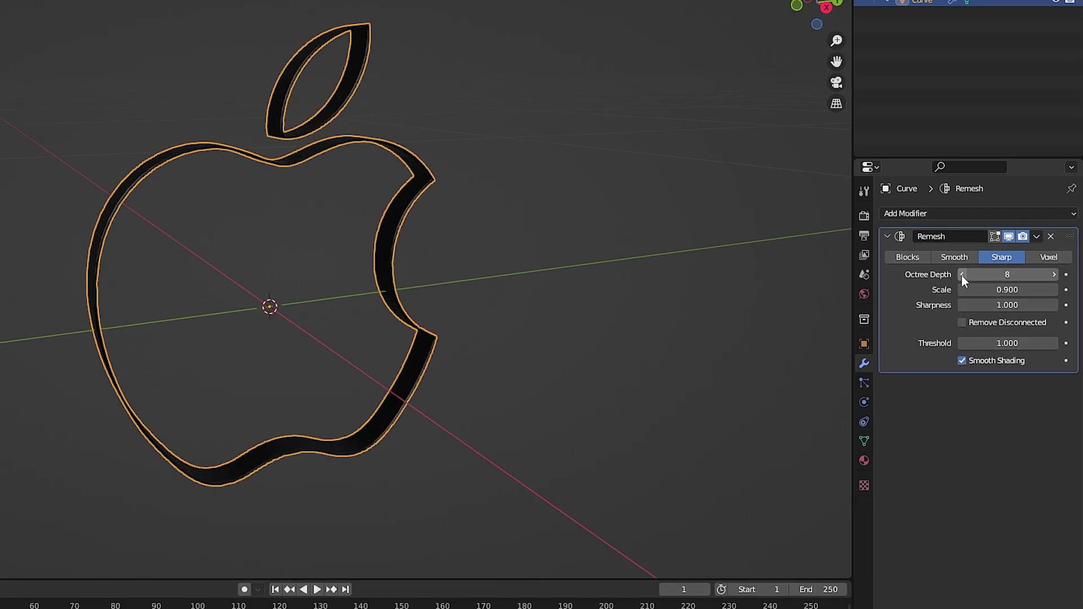
click(409, 243)
middle_drag(408, 243, 309, 232)
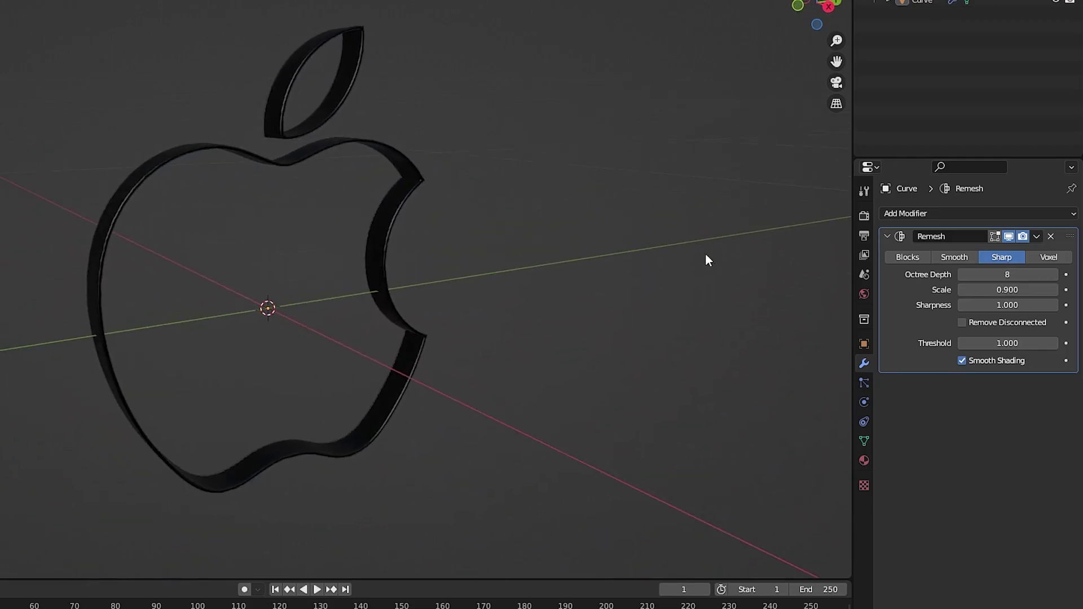
Apply the Remesh modifier to the logo mesh.
click(1038, 238)
click(1019, 252)
middle_drag(549, 290, 527, 302)
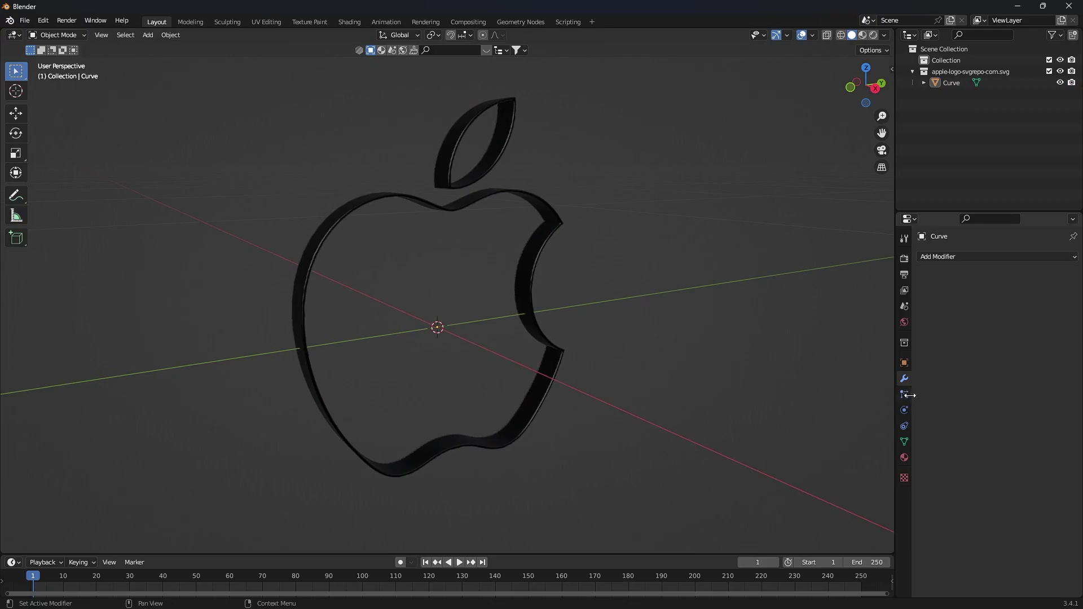
Add a particle system to the logo mesh and set its type to Hair.
click(904, 395)
click(1075, 256)
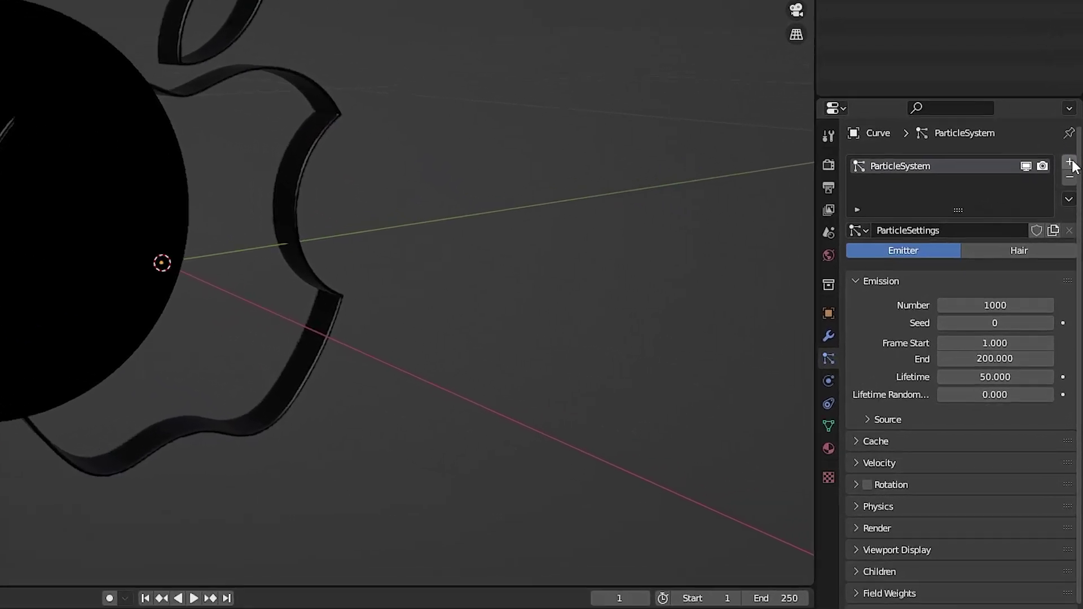
click(1016, 238)
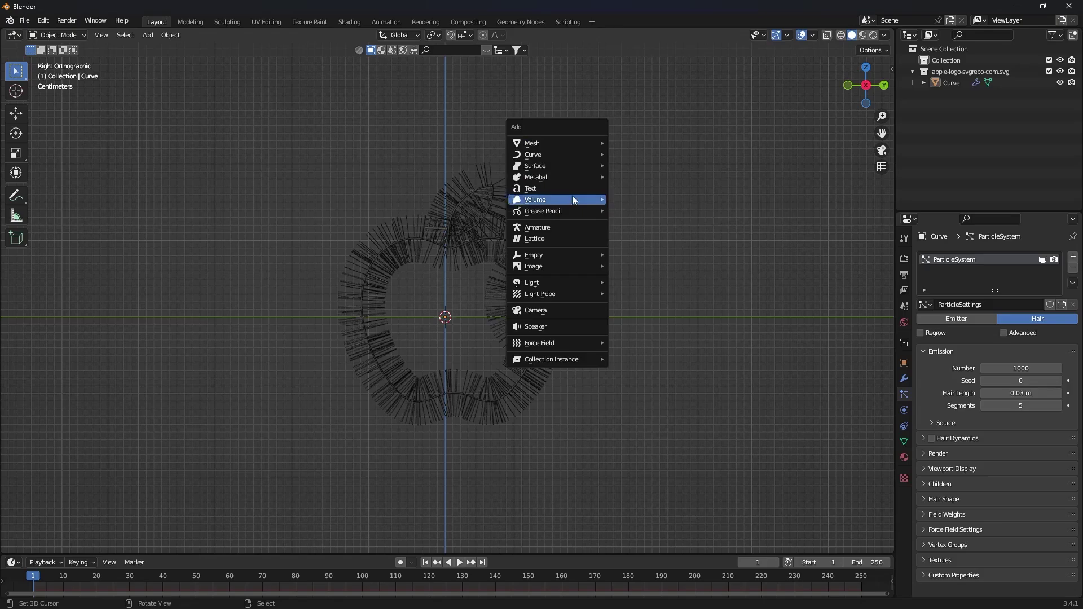
Add an ico sphere, scale it down and move it away from the logo, up beside it.
mouse_move(556, 144)
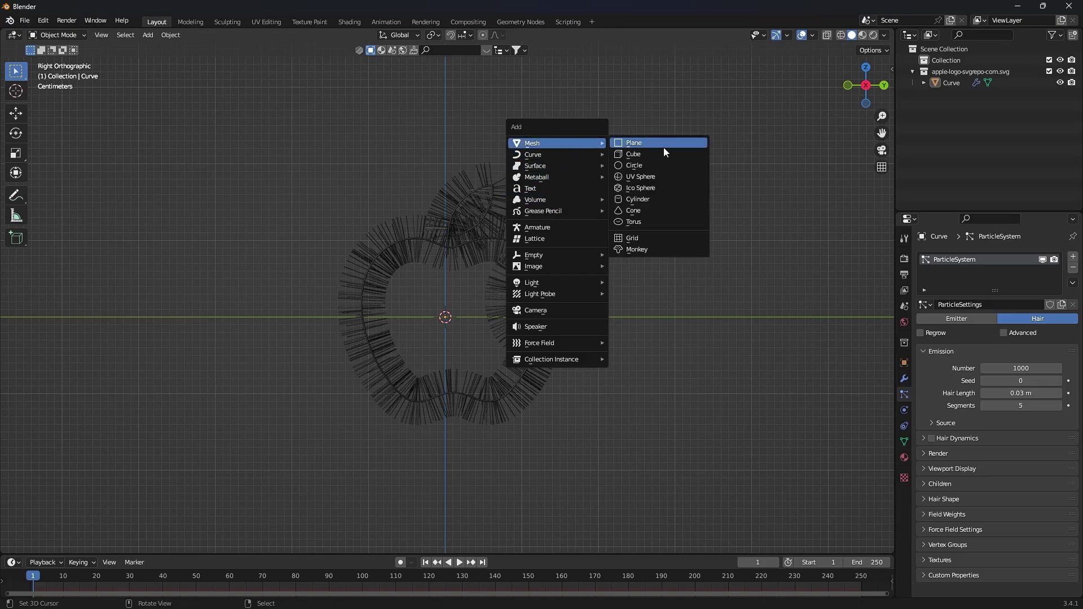
click(656, 185)
key(s)
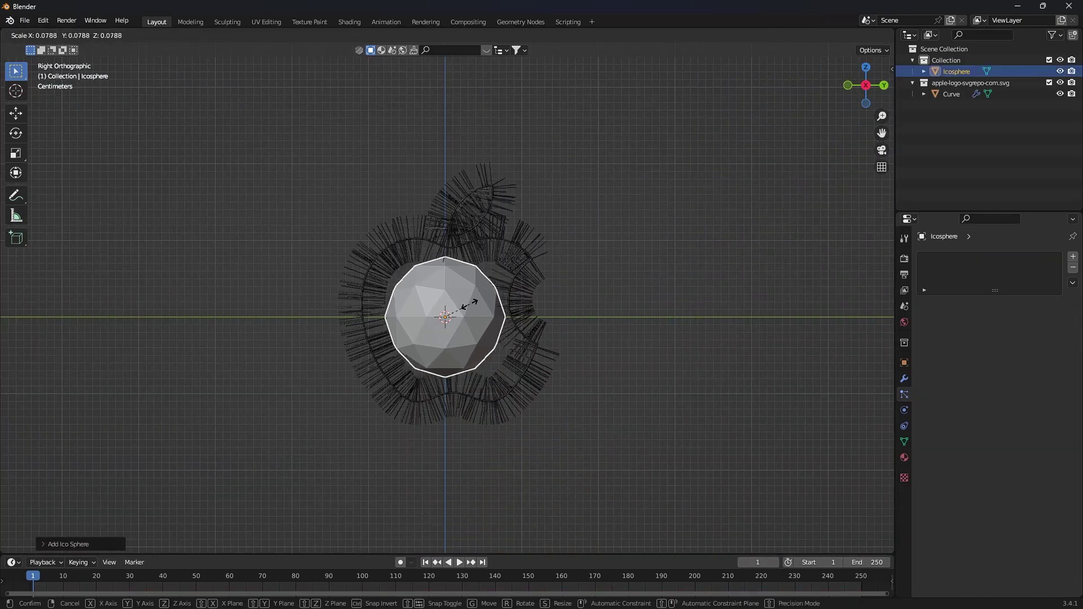
click(469, 306)
key(g)
click(319, 141)
Render the logo's hair particles as Object, using the ico sphere as the instance object.
click(510, 244)
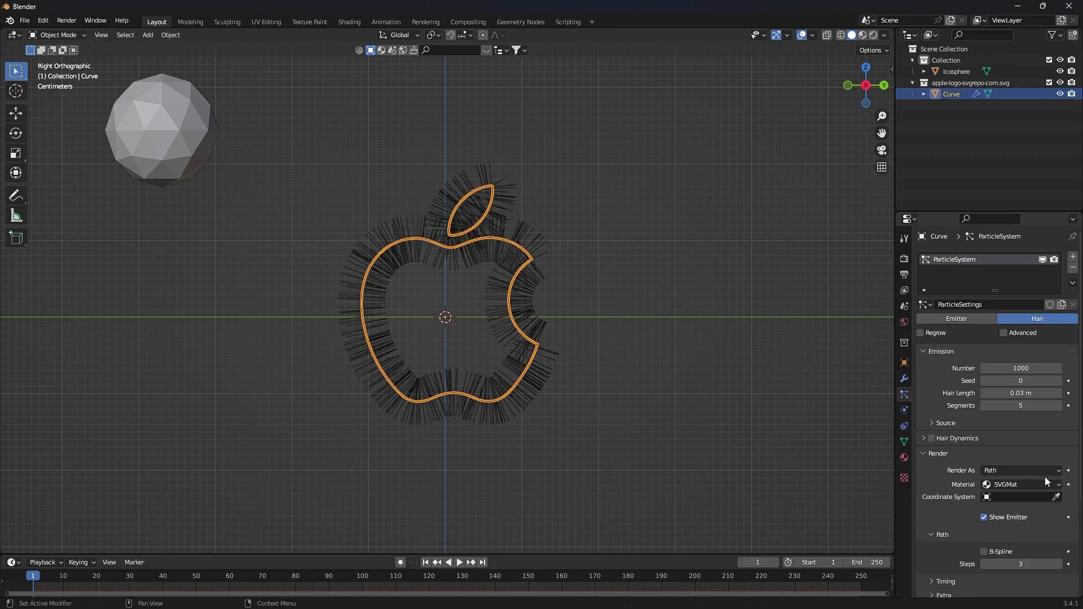
click(1043, 473)
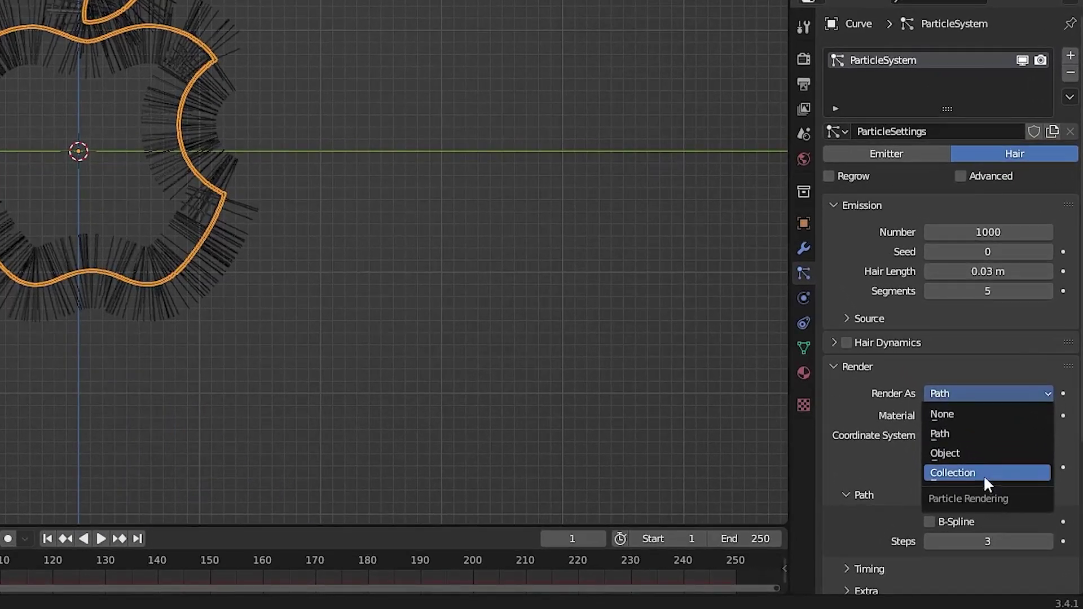
click(993, 453)
click(1045, 526)
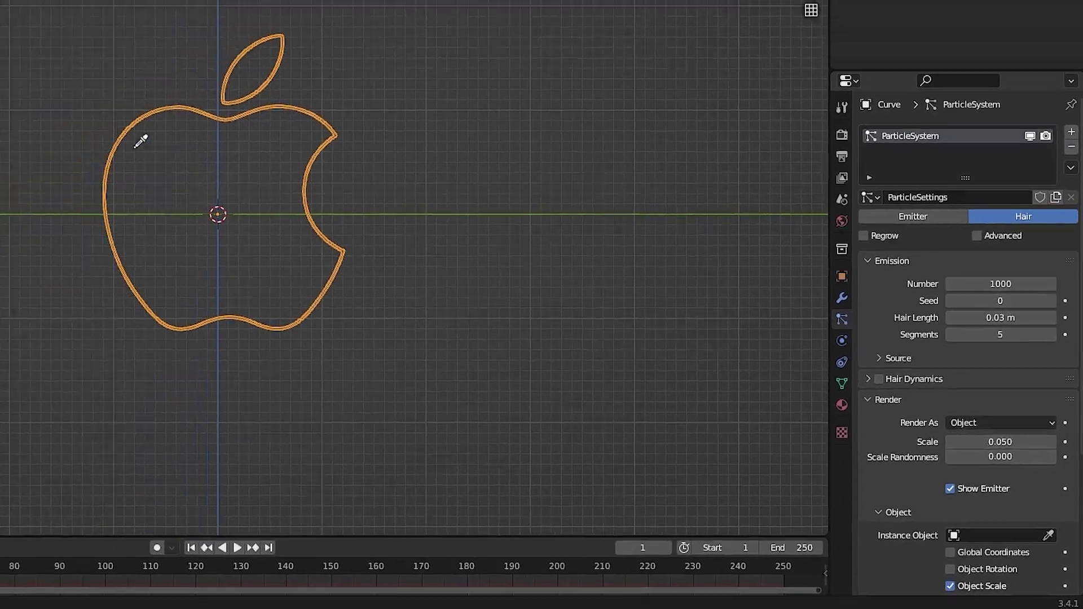
click(197, 120)
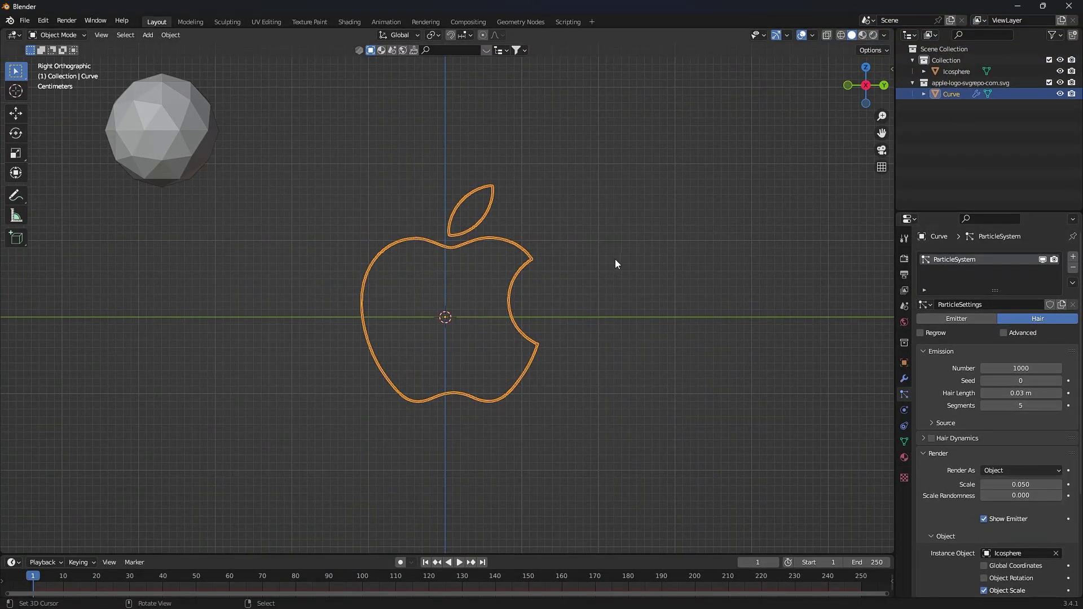
click(617, 260)
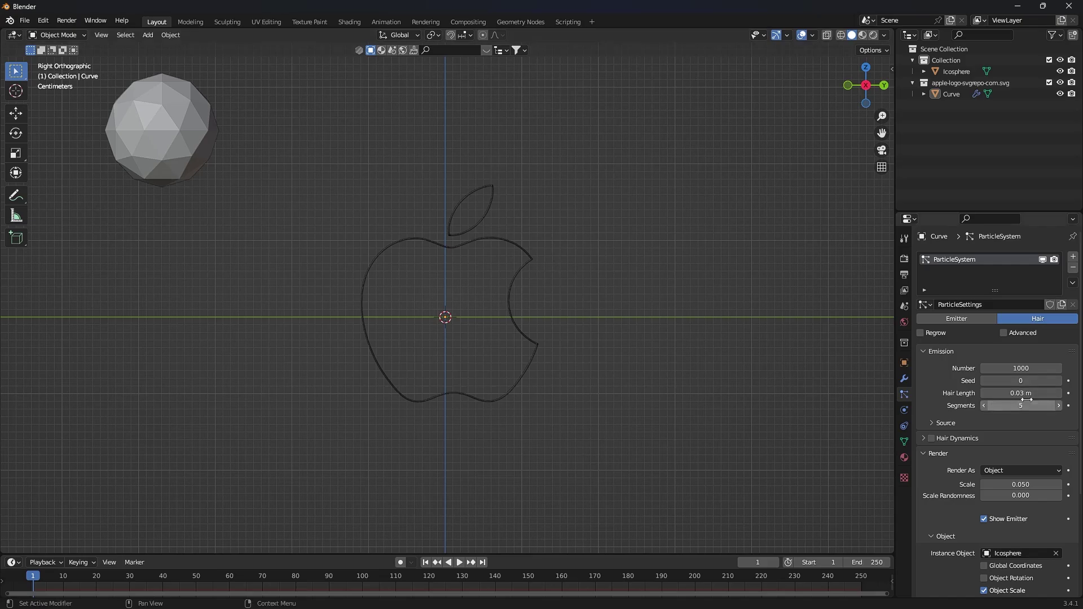
Set the hair particle number to 2000 and scale randomness to 1.000, and tune the hair length and scale for small spheres.
drag(1017, 394, 1016, 393)
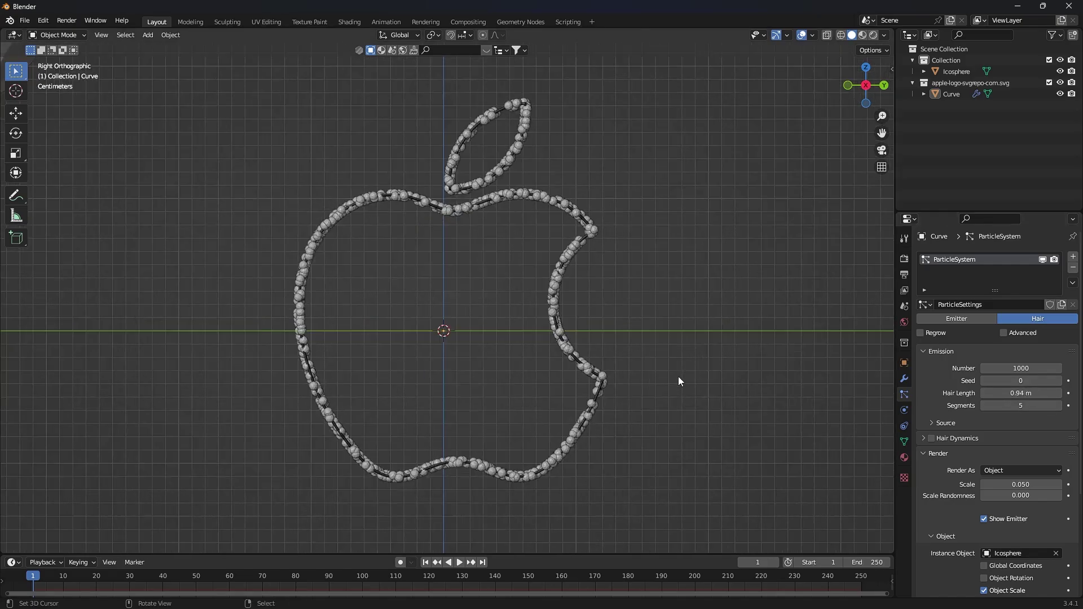
shift+middle_drag(678, 377, 675, 355)
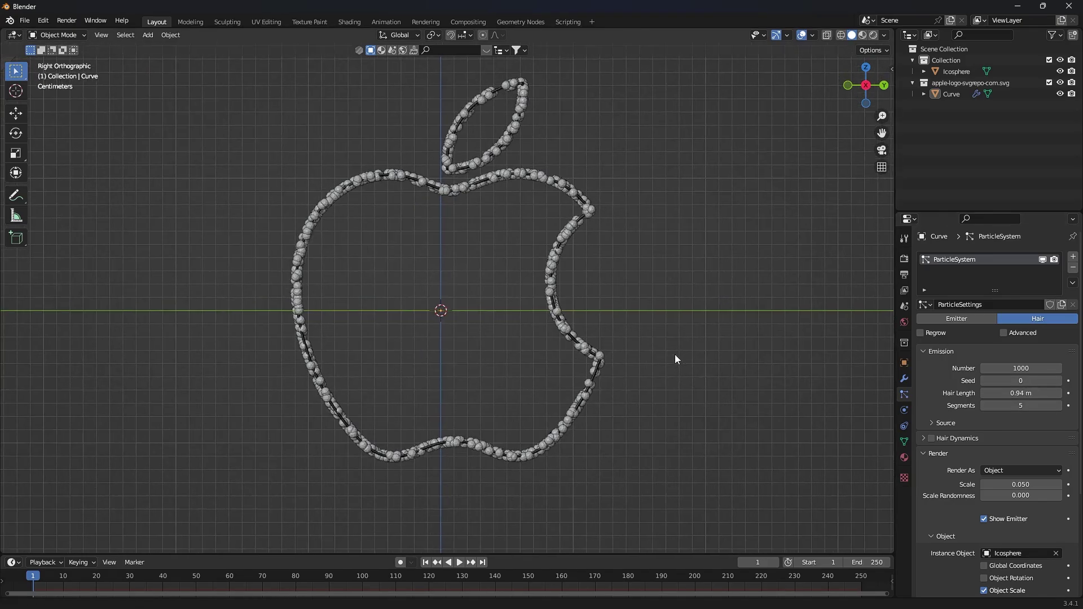
scroll(996, 407, down, 2)
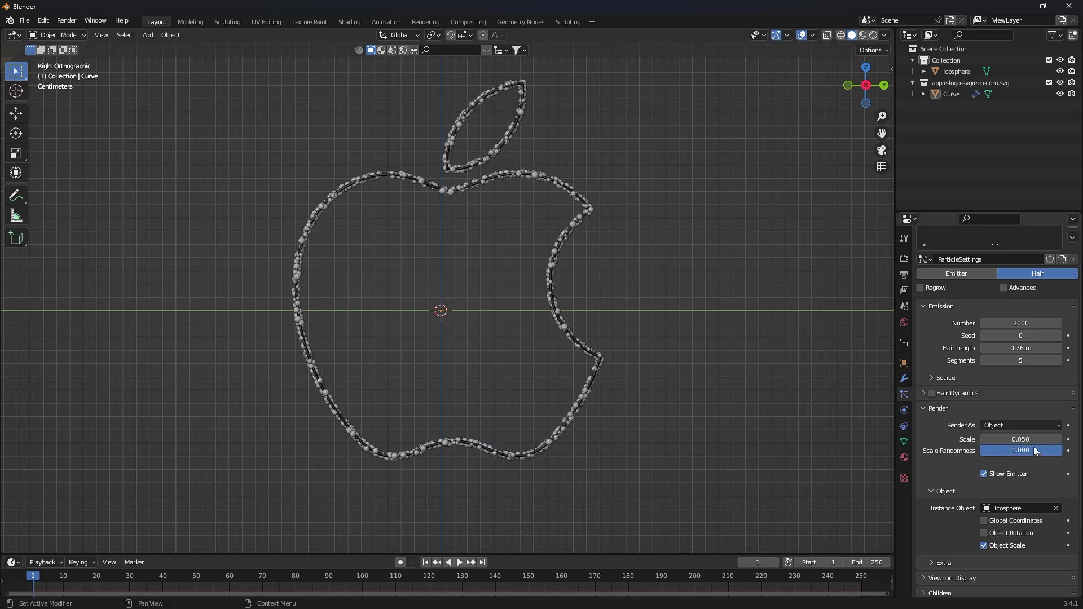
mouse_move(1021, 439)
mouse_down()
mouse_move(1032, 440)
mouse_move(1015, 440)
mouse_up()
drag(1022, 348, 1033, 348)
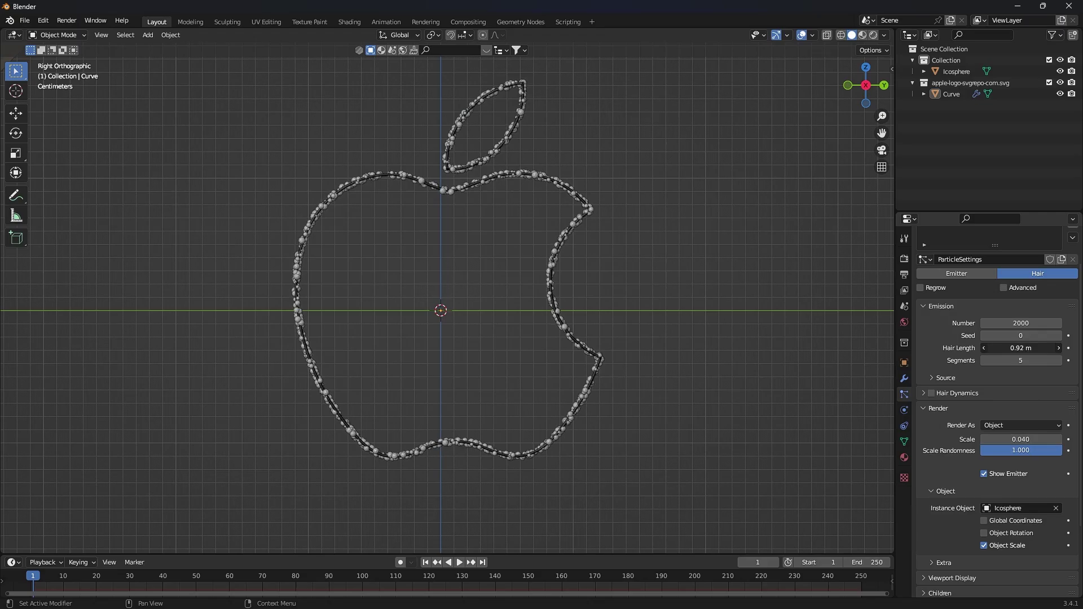
Add a Mask modifier to the logo mesh below its particle system.
click(555, 259)
click(903, 379)
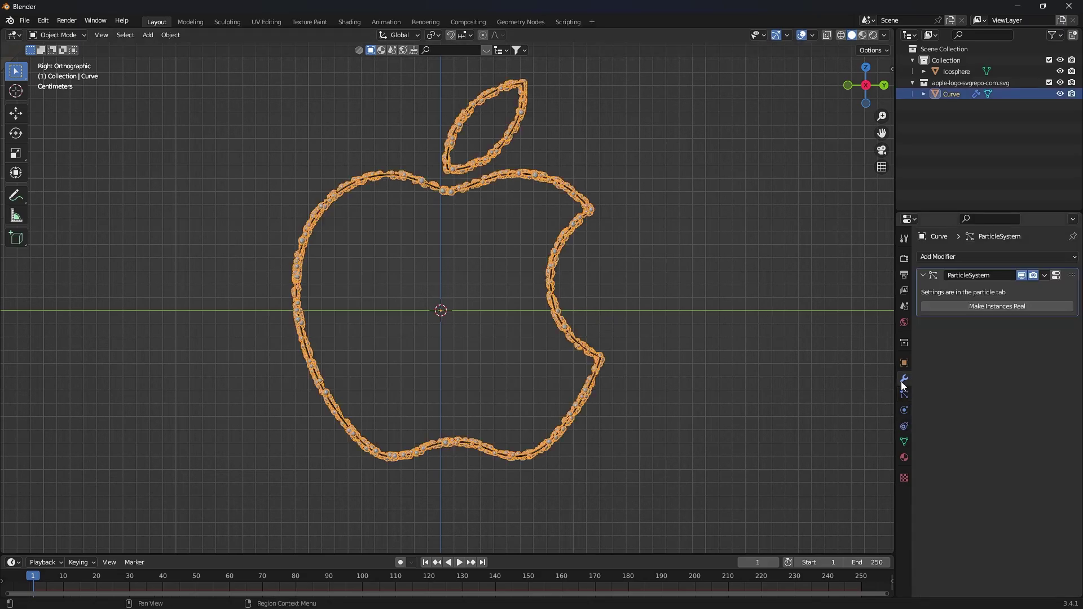
click(965, 257)
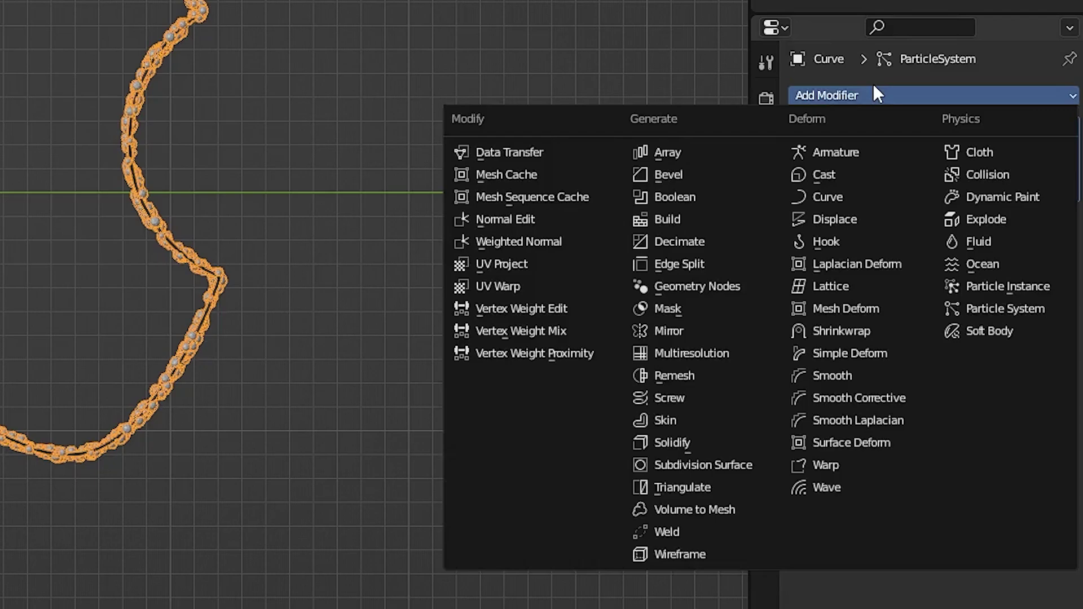
click(664, 309)
Apply the logo mesh's scale, and stretch the logo along the global X axis to spread its particles far in depth.
middle_drag(582, 331, 563, 208)
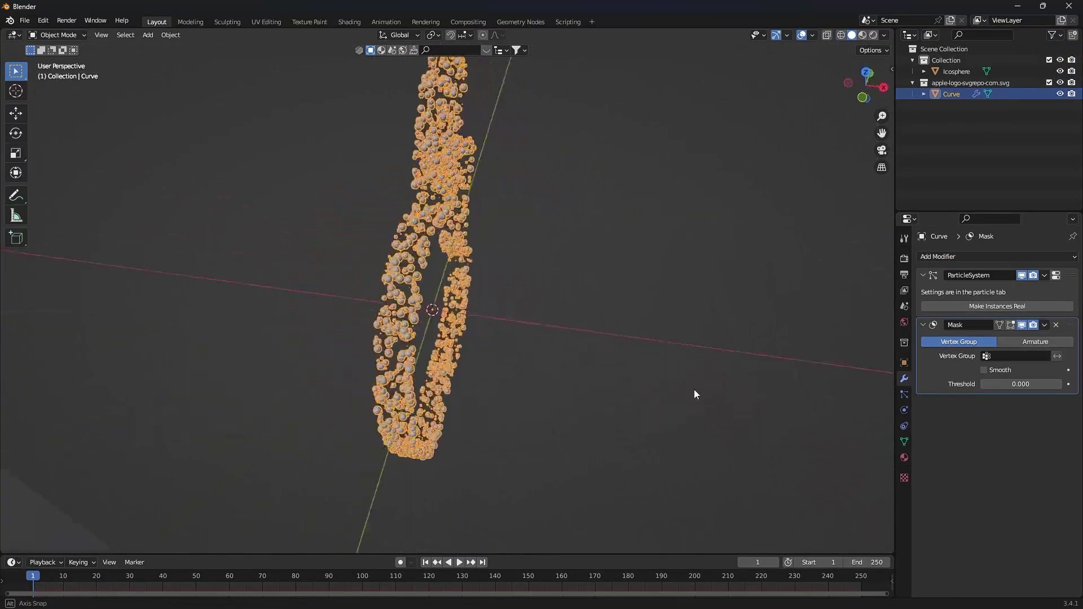
key(ctrl+a)
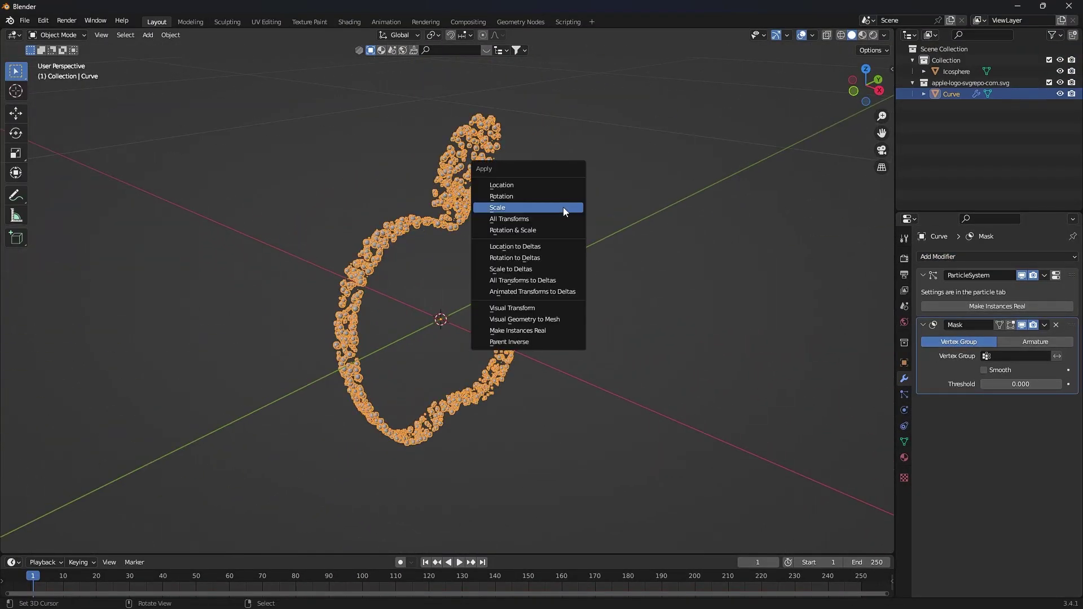
click(563, 208)
right_click(564, 208)
right_click(459, 212)
scroll(531, 282, down, 1)
middle_drag(531, 282, 533, 304)
key(s)
key(x)
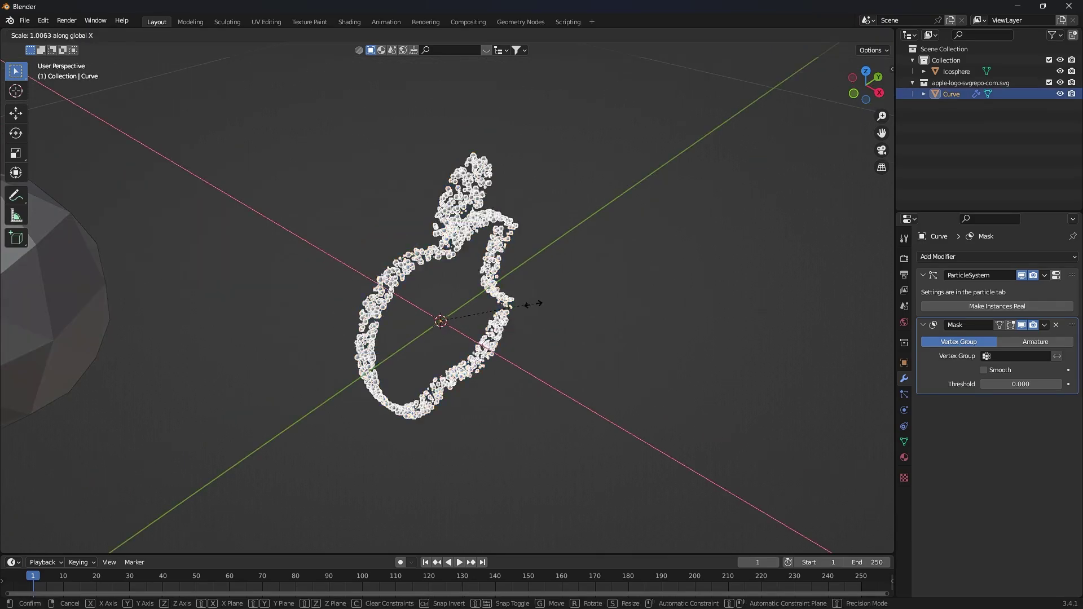
click(249, 519)
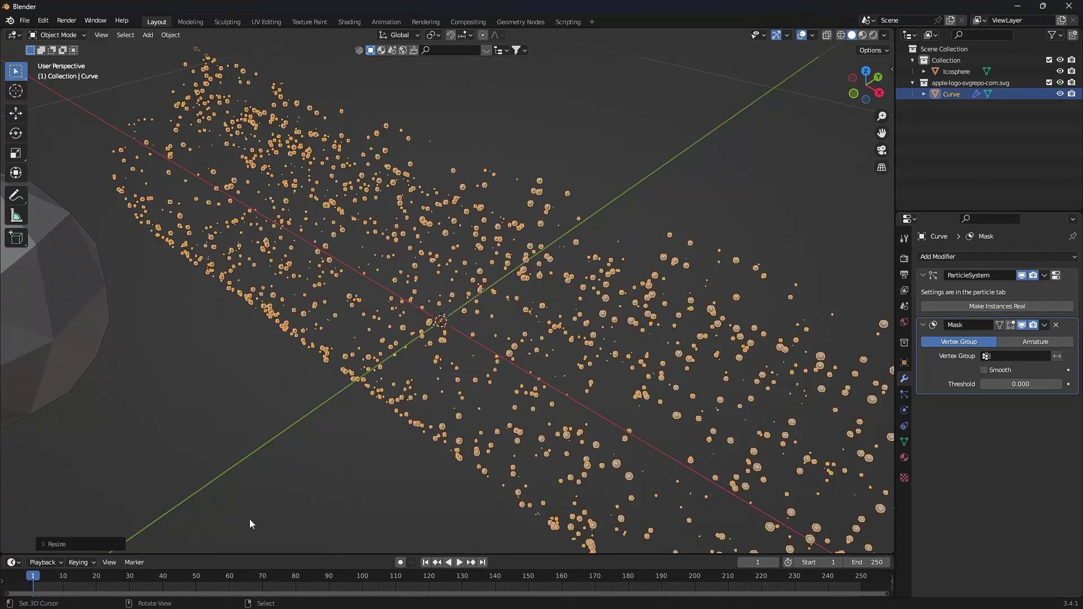
Duplicate the ico sphere beside the logo and place the copy up next to the original, farther from the logo.
right_click(374, 457)
scroll(374, 457, down, 2)
key(KP_3)
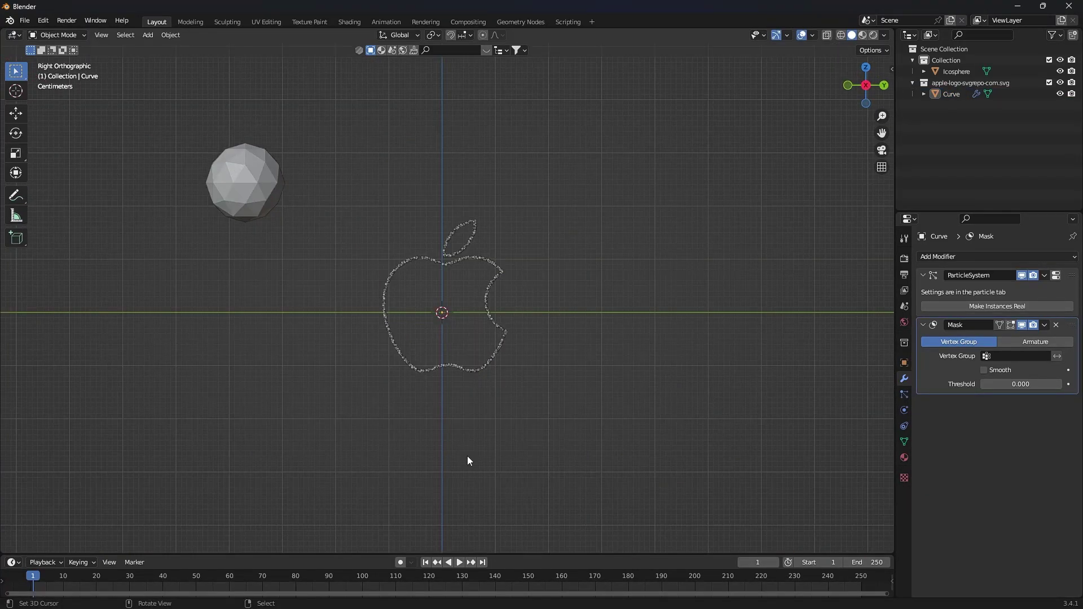
middle_drag(577, 380, 533, 382)
key(KP_3)
right_click(147, 178)
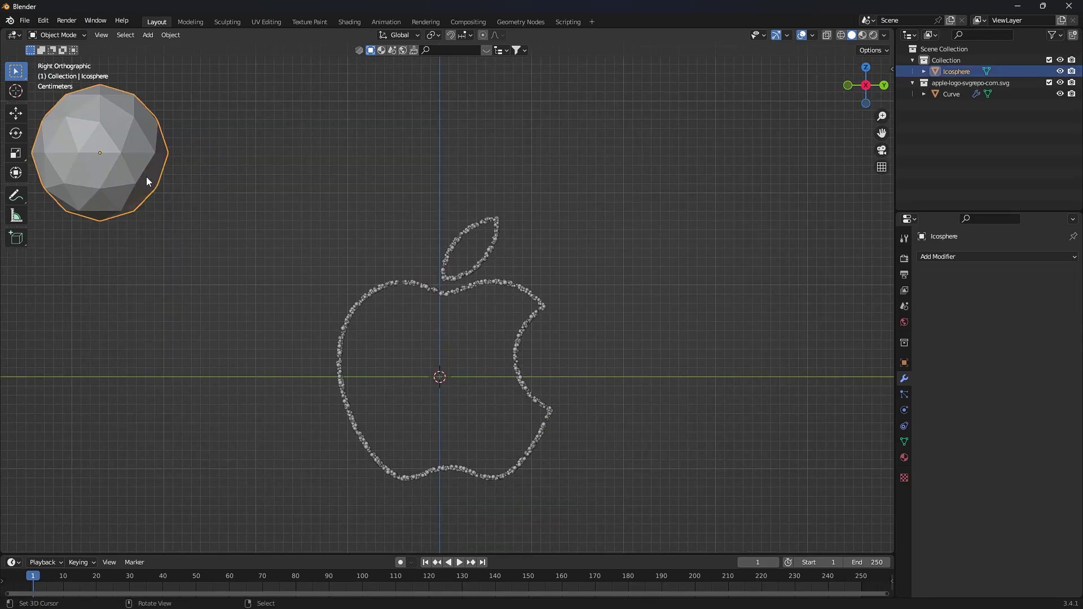
scroll(331, 251, down, 2)
shift+middle_drag(330, 250, 390, 277)
key(shift+d)
click(340, 238)
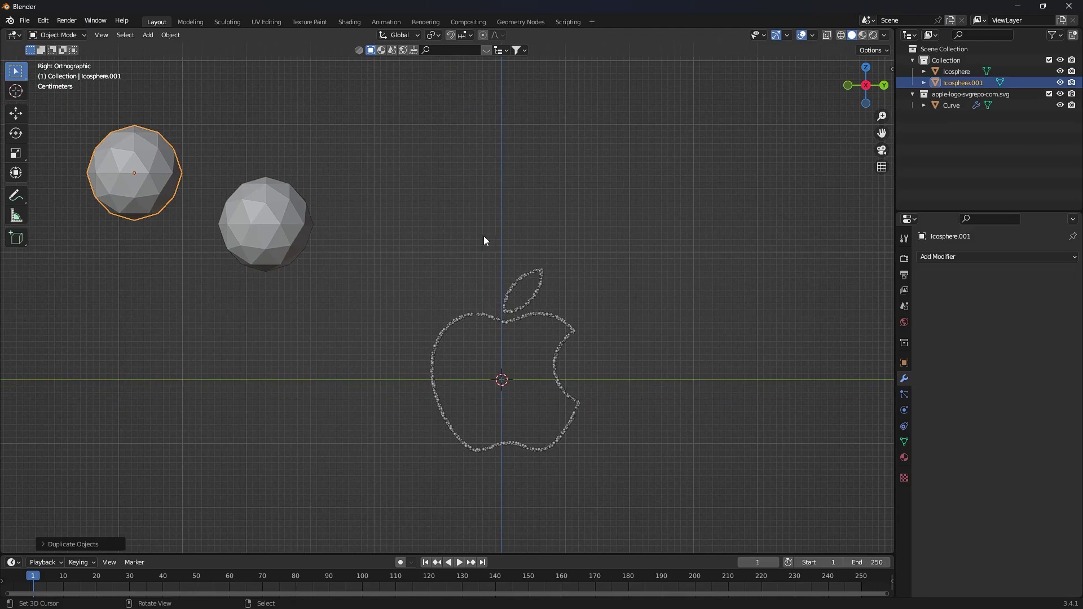
Add another ico sphere at the logo's centre and scale it down to fit inside the apple outline.
shift+middle_drag(483, 240, 423, 222)
key(shift+a)
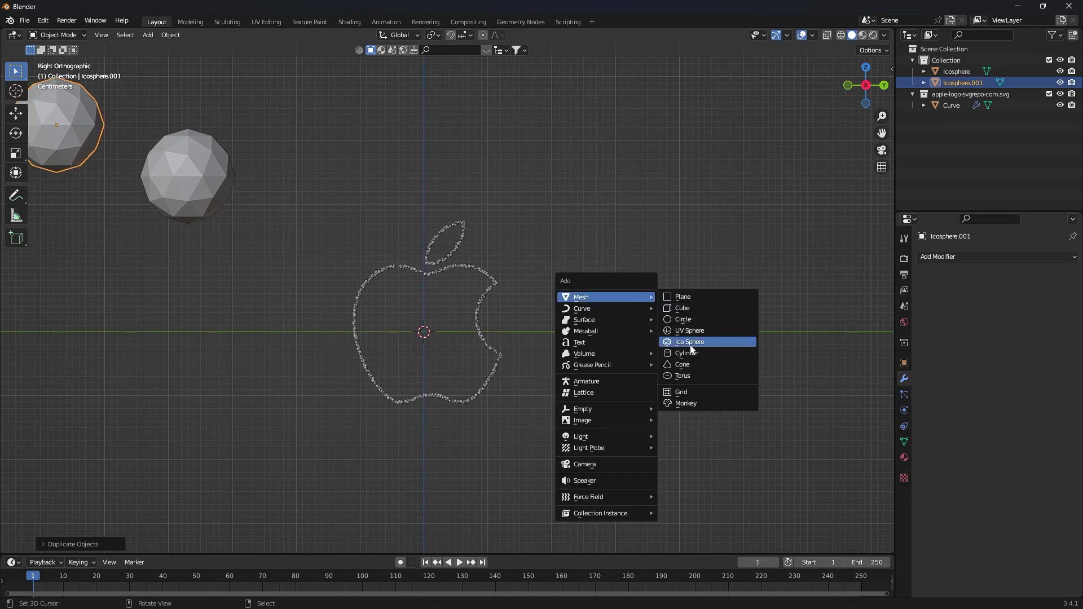
click(711, 348)
scroll(694, 342, down, 4)
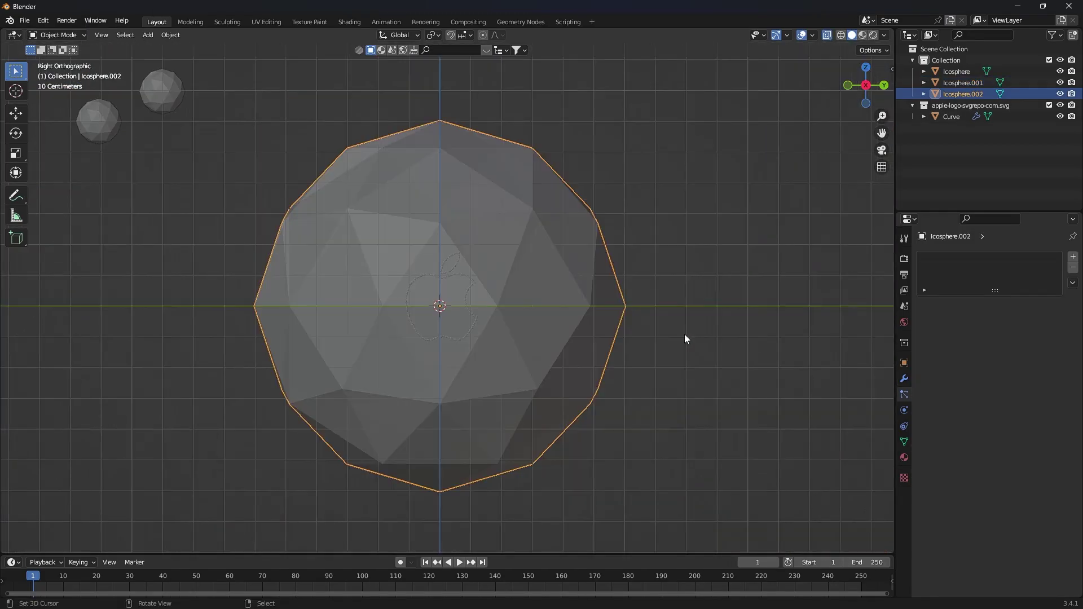
key(s)
click(479, 298)
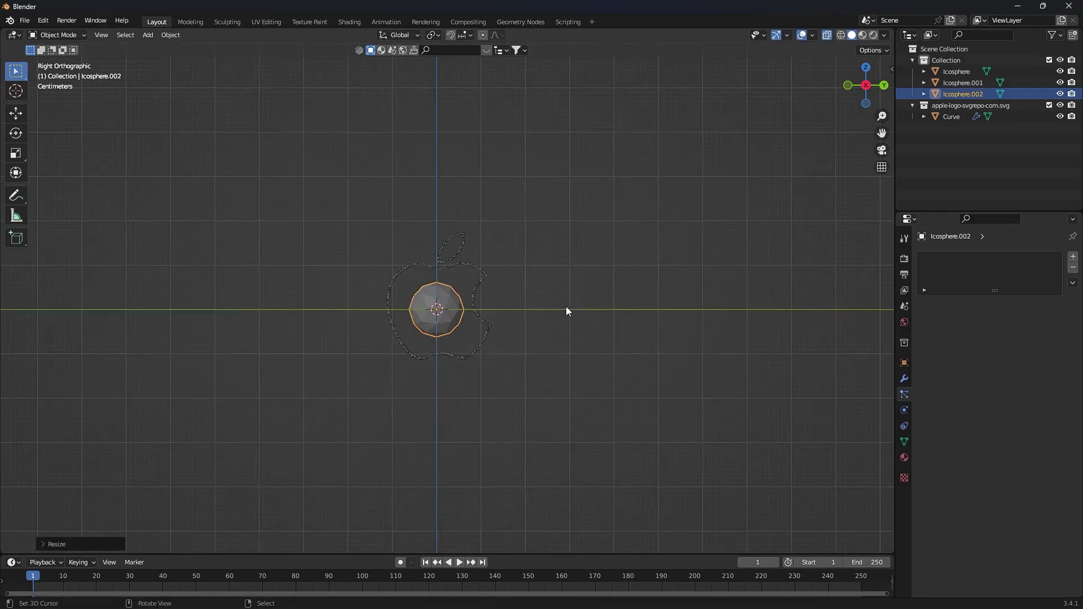
Subdivide the central sphere with 2 cuts and smoothness 1.000, and scale the whole object up by about 1.53.
scroll(567, 310, up, 6)
key(Tab)
right_click(725, 279)
click(717, 283)
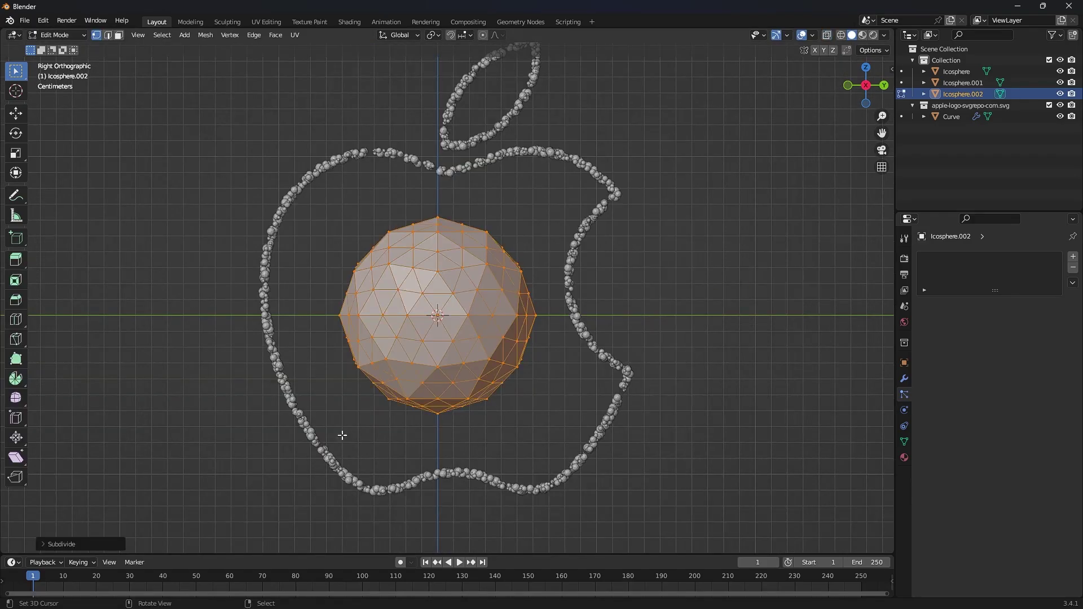
click(85, 543)
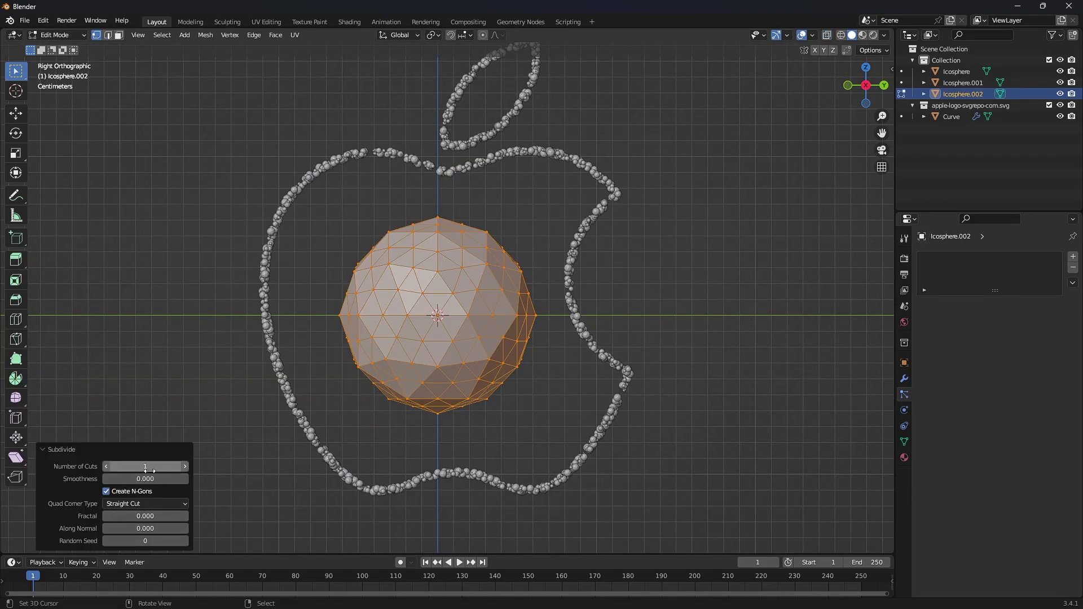
drag(144, 472, 186, 478)
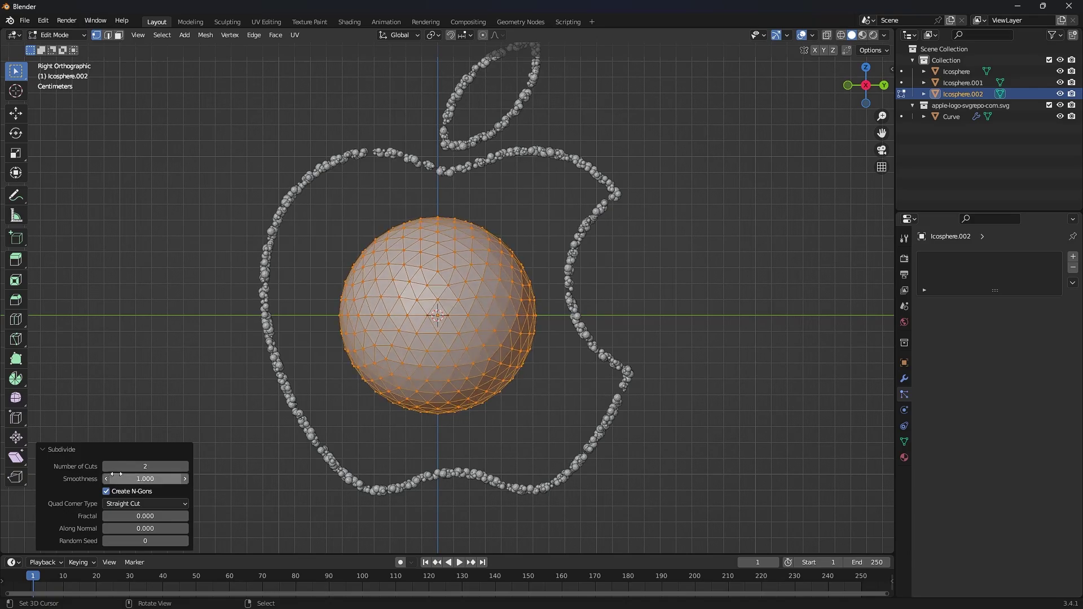
key(Tab)
middle_drag(515, 313, 523, 368)
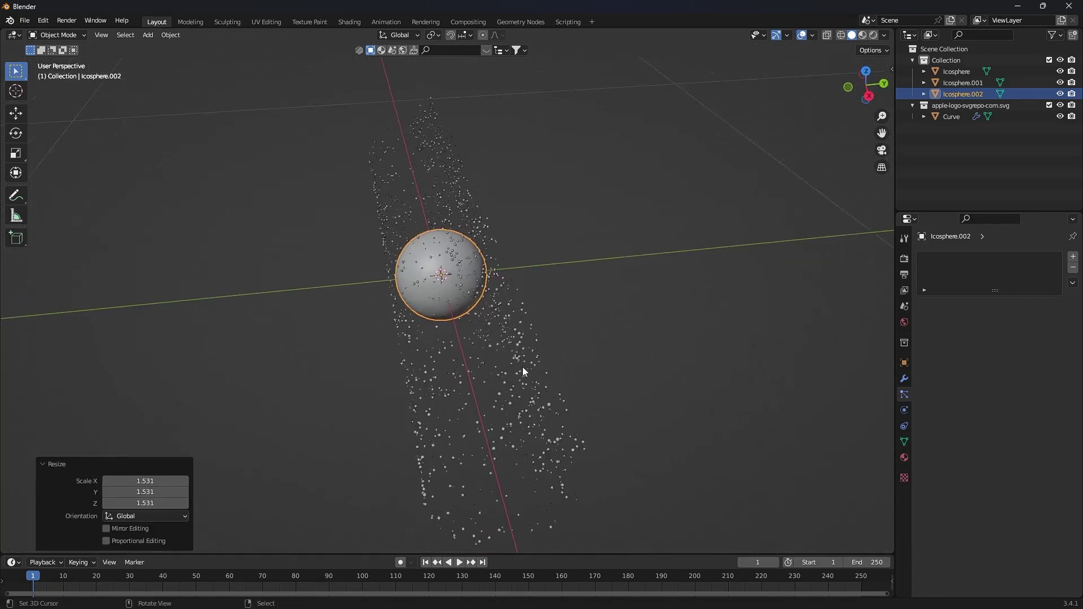
Add a Hair particle system to the central sphere.
scroll(523, 366, down, 5)
scroll(501, 354, up, 2)
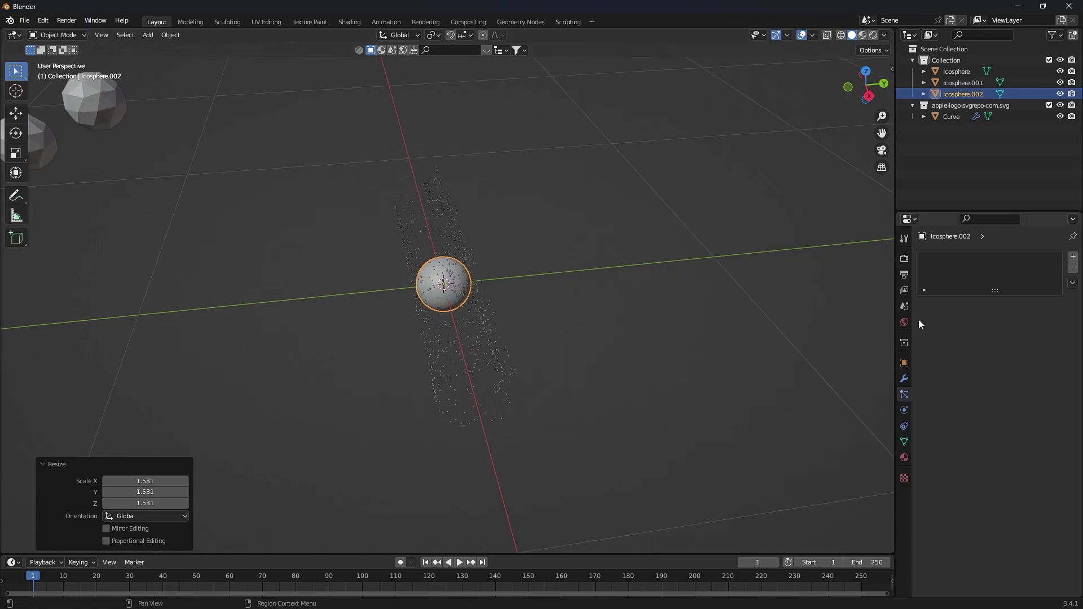
click(1074, 257)
click(1038, 319)
scroll(564, 361, down, 3)
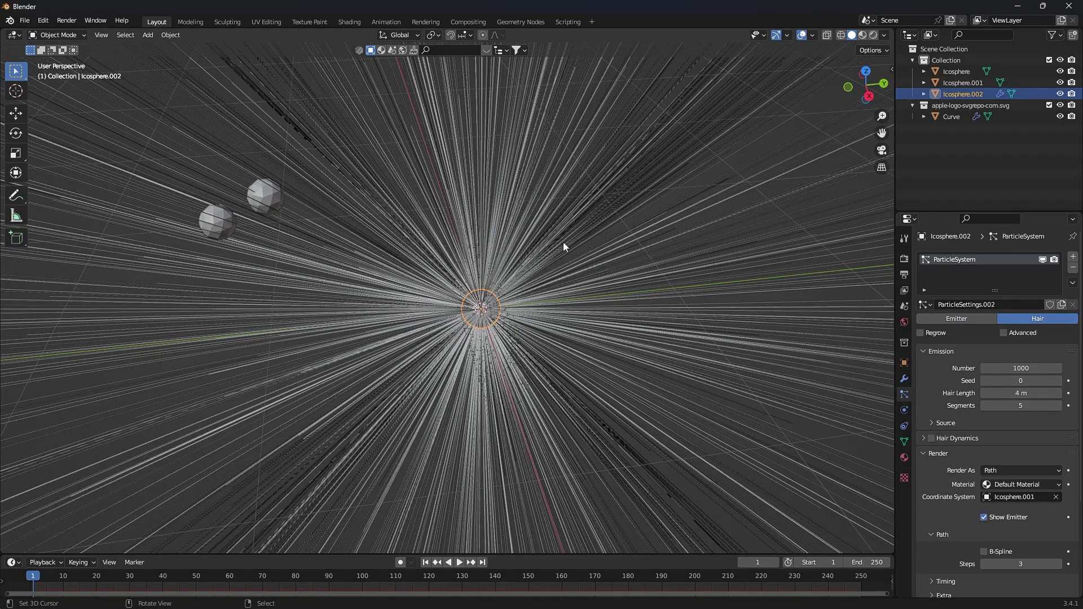
key(KP_3)
key(KP_Decimal)
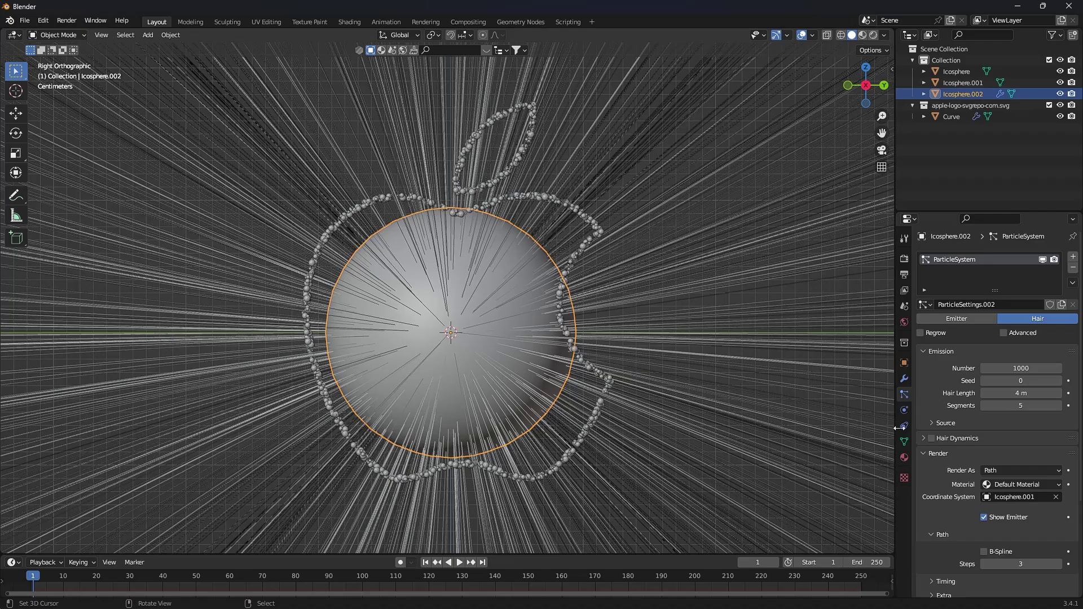
Render the central sphere's hair particles as Object, using the duplicated ico sphere as the instance object.
click(1038, 472)
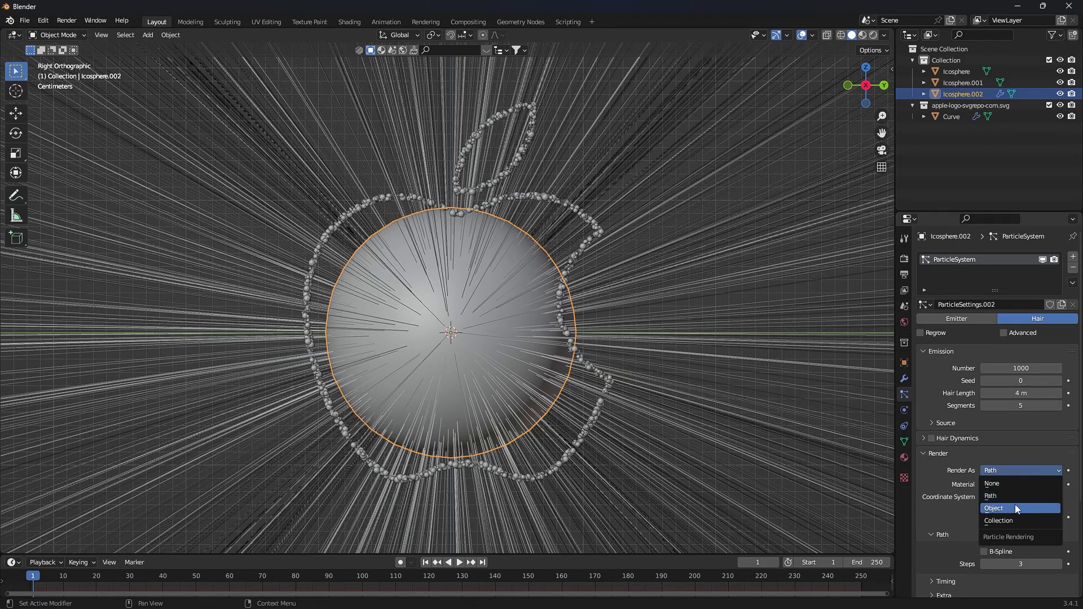
click(1016, 509)
scroll(664, 388, down, 8)
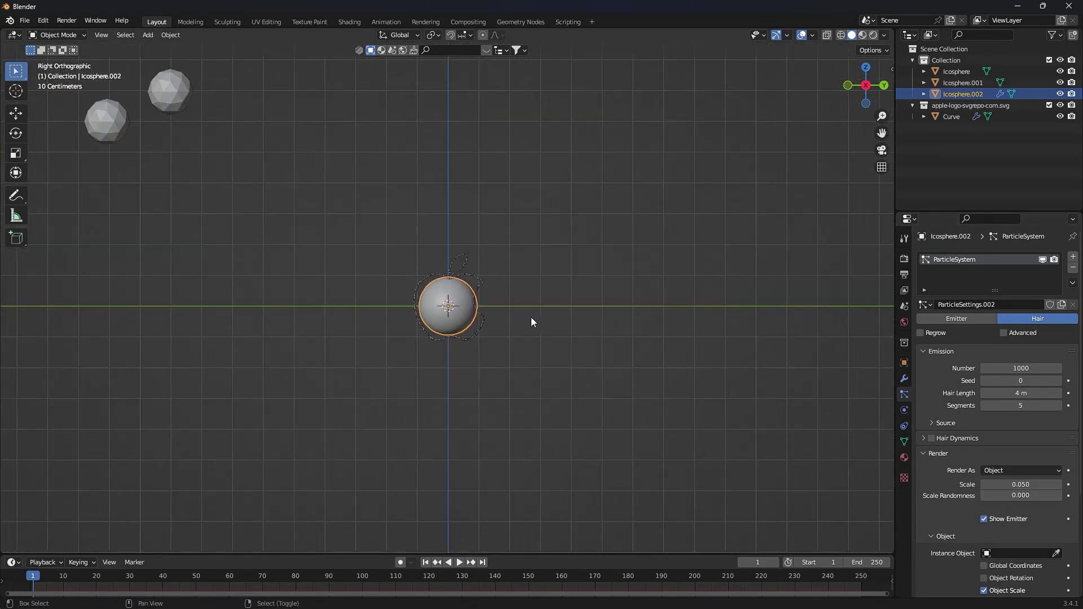
shift+middle_drag(532, 322, 535, 366)
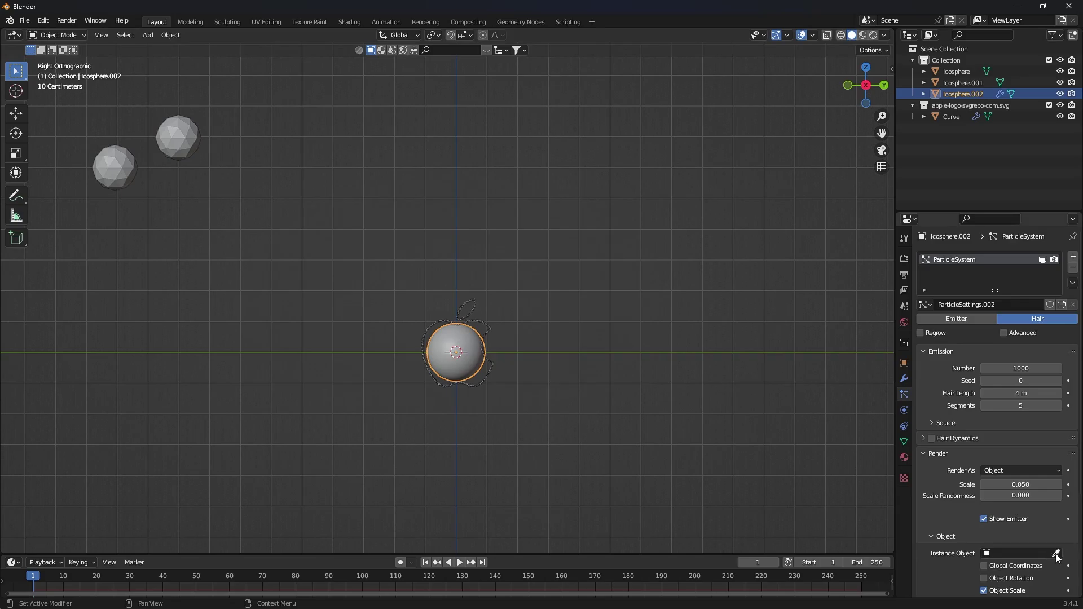
click(114, 156)
Set the central sphere's hair length to 0.51 m, particle scale to 0.060 and scale randomness to 1.000.
scroll(514, 363, up, 5)
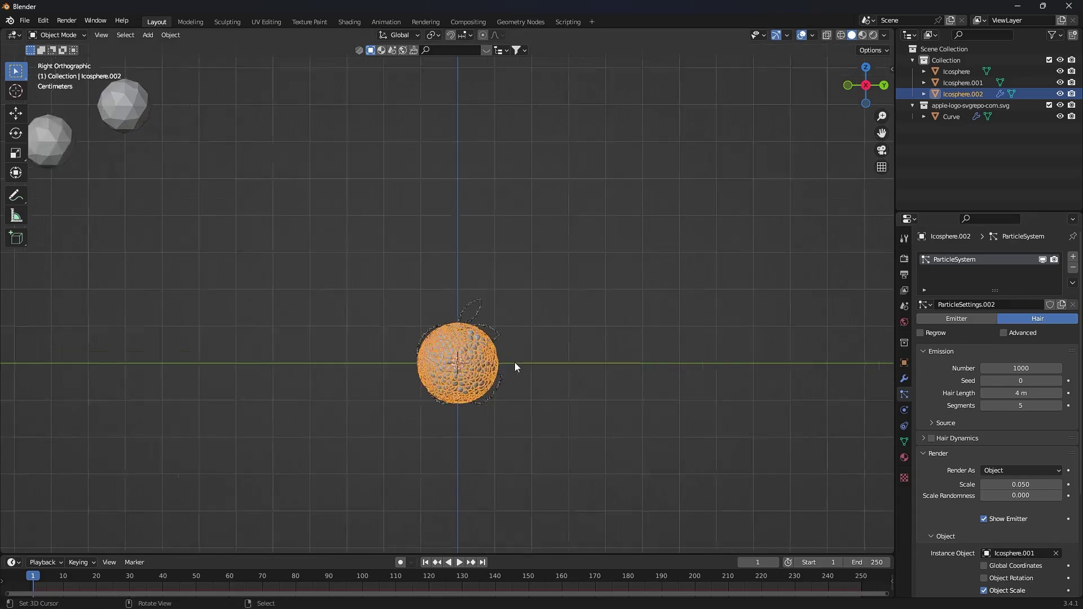
shift+middle_drag(515, 362, 523, 266)
scroll(497, 258, up, 1)
scroll(523, 265, up, 1)
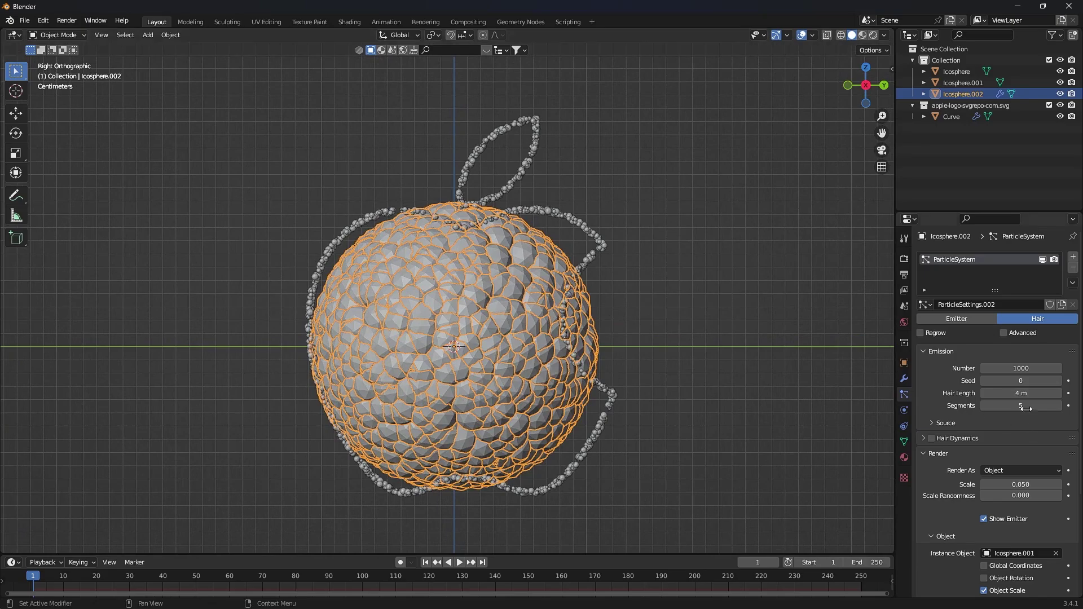
drag(1021, 393, 966, 394)
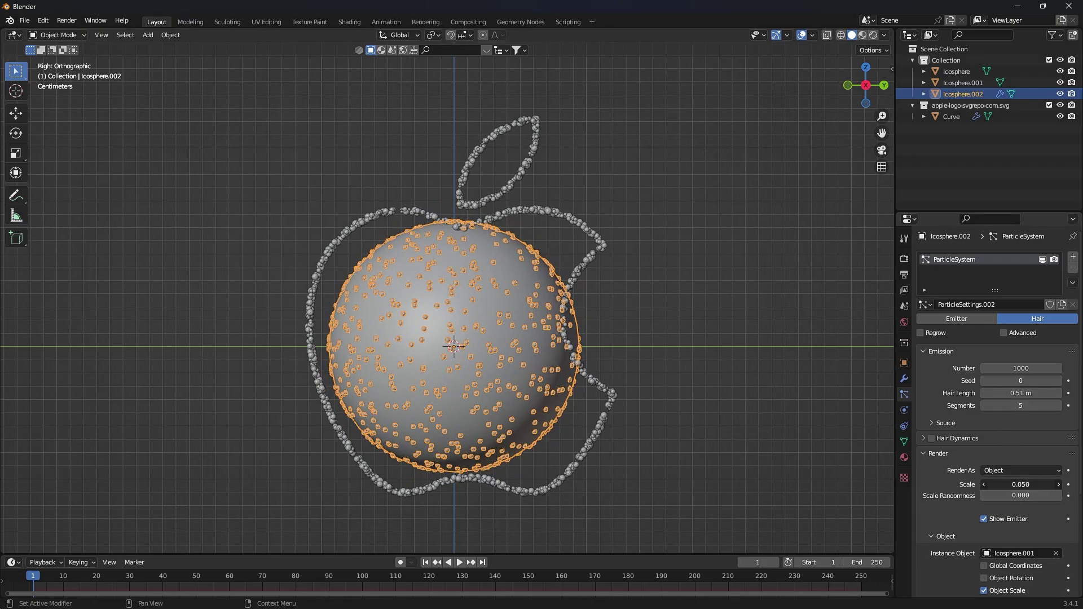
drag(1022, 485, 1061, 497)
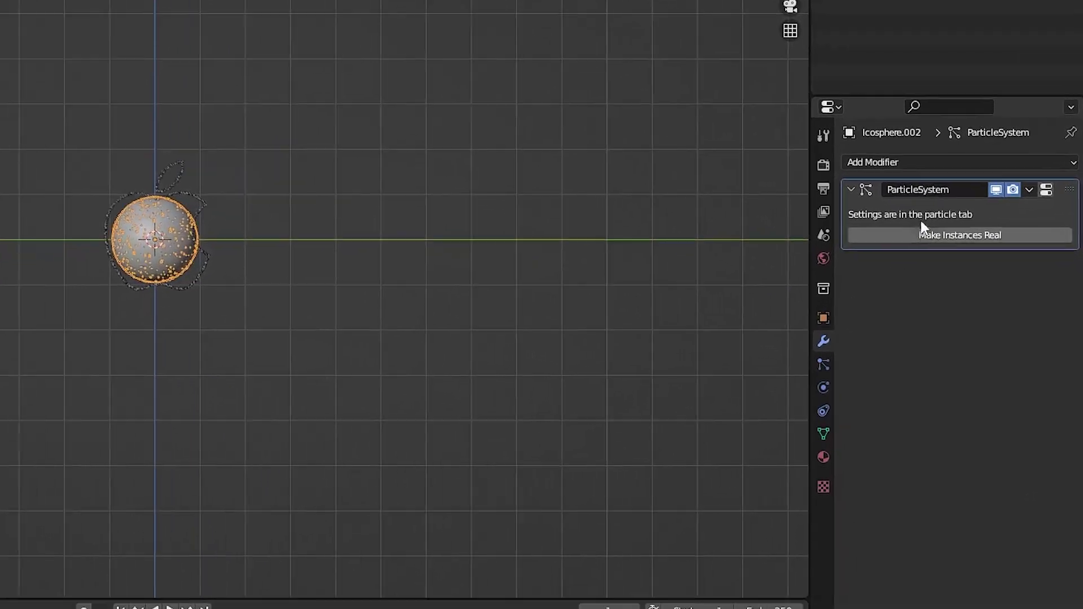
Add a Mask modifier to the central sphere below its particle system to hide the emitter mesh.
click(895, 162)
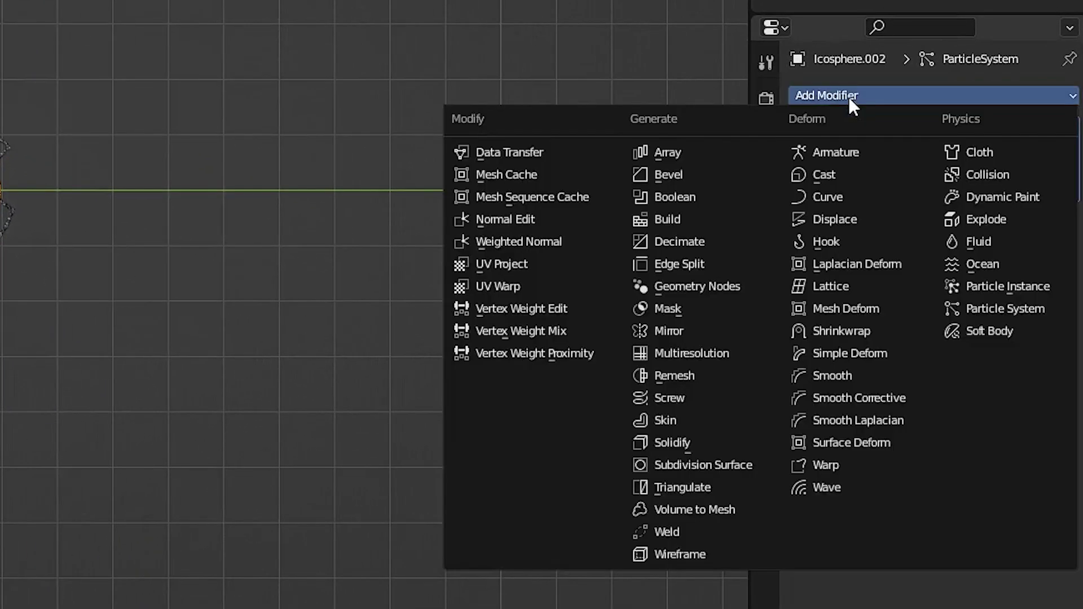
click(741, 333)
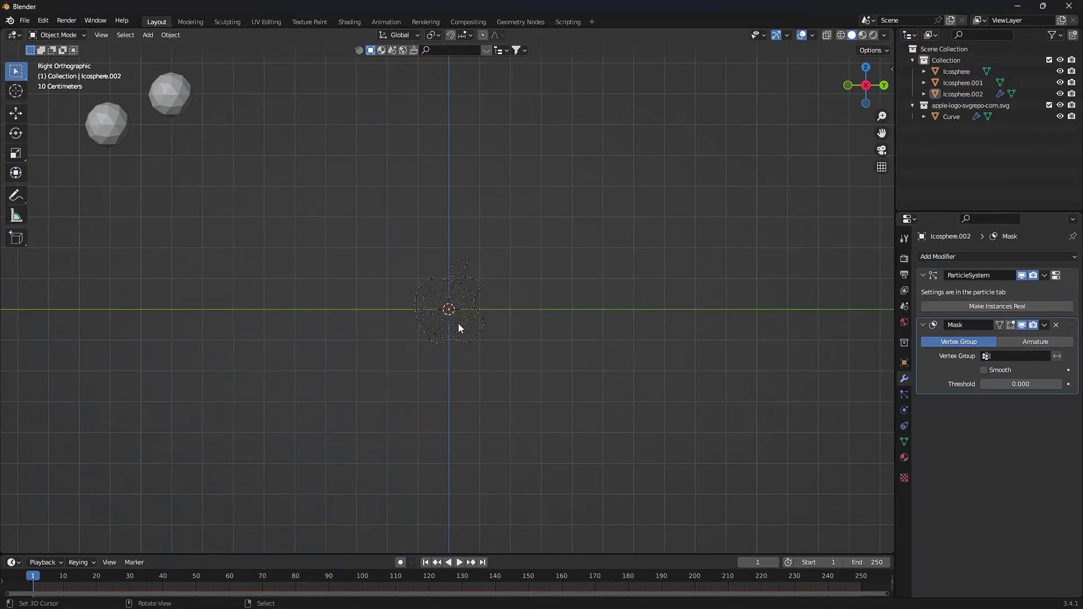
Move the duplicated ico sphere's mesh about -21.7 m along global X in Edit Mode to offset its particle instances.
right_click(94, 123)
key(Tab)
middle_drag(144, 175, 264, 276)
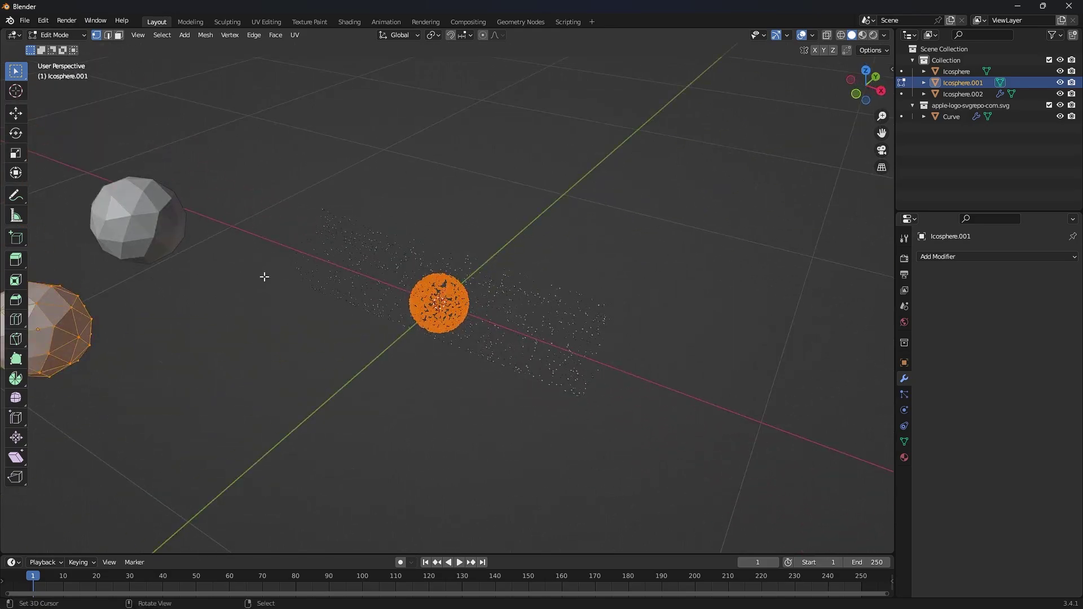
scroll(515, 352, down, 3)
key(g)
key(x)
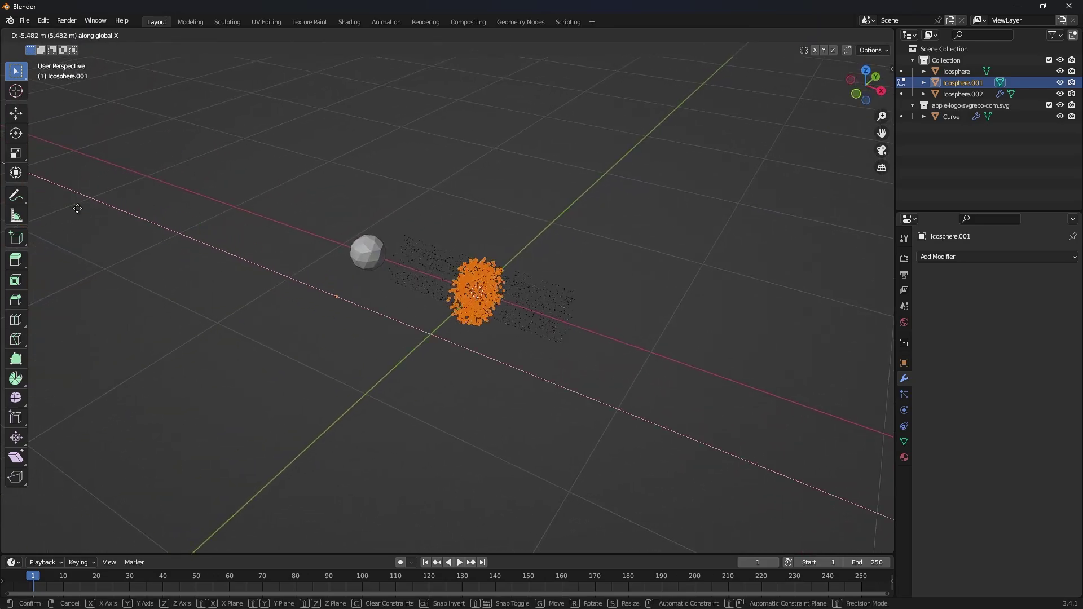
click(628, 162)
scroll(590, 233, down, 2)
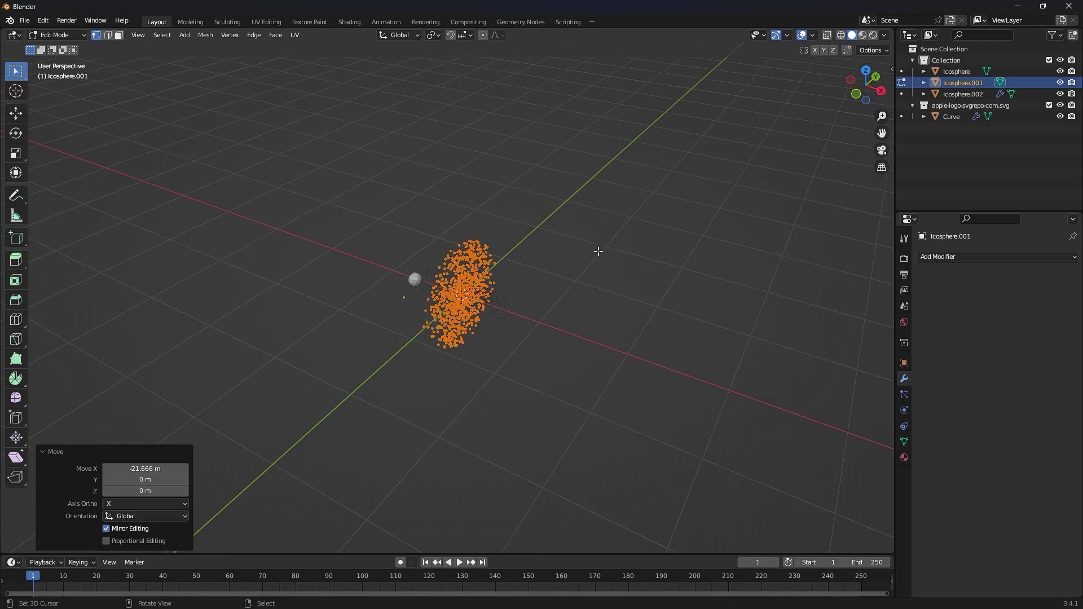
key(Tab)
Stretch the central sphere's particle emitter along the global X axis.
right_click(500, 288)
key(s)
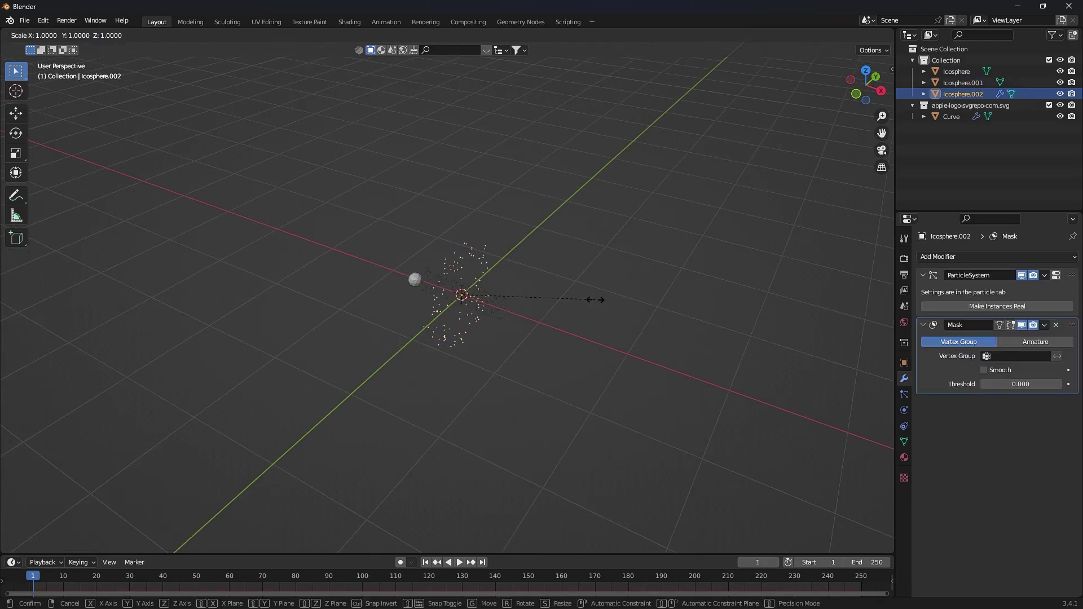
key(x)
click(761, 404)
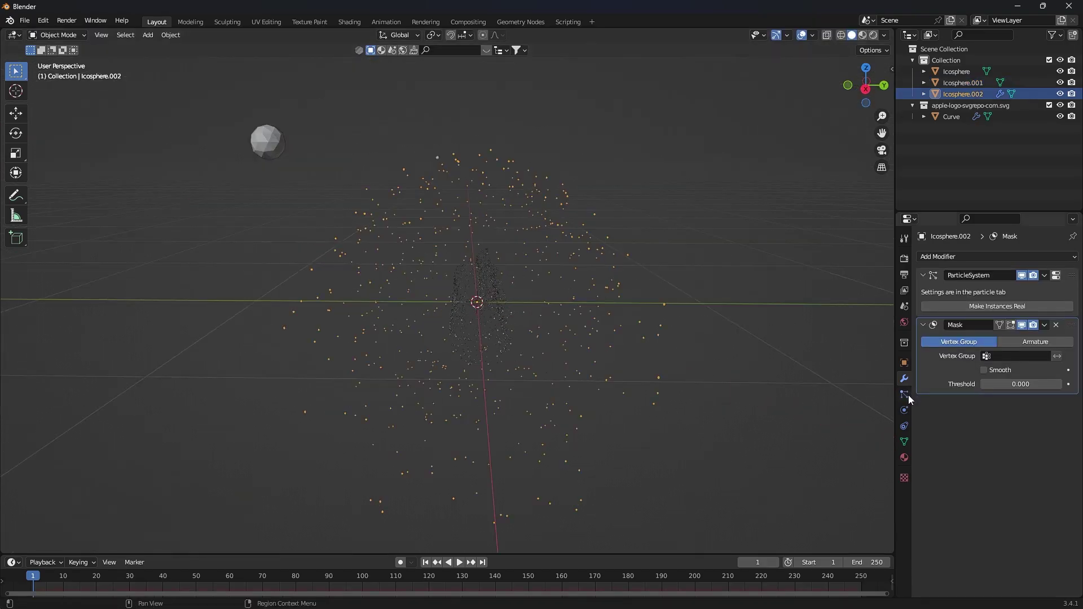
Set the hair particle number of the stretched central sphere to 2000.
click(905, 395)
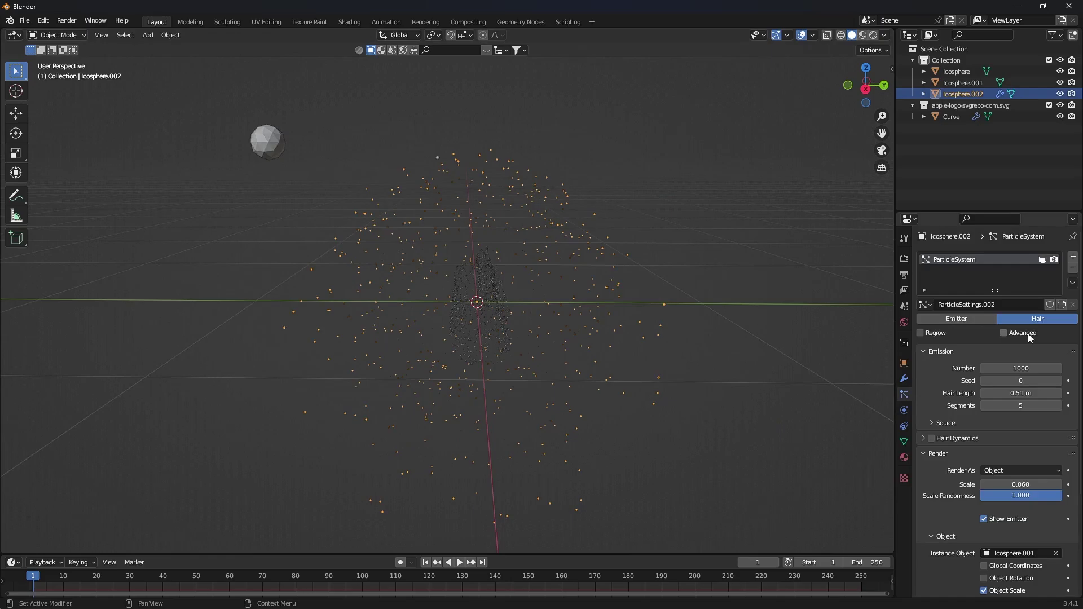
click(1024, 367)
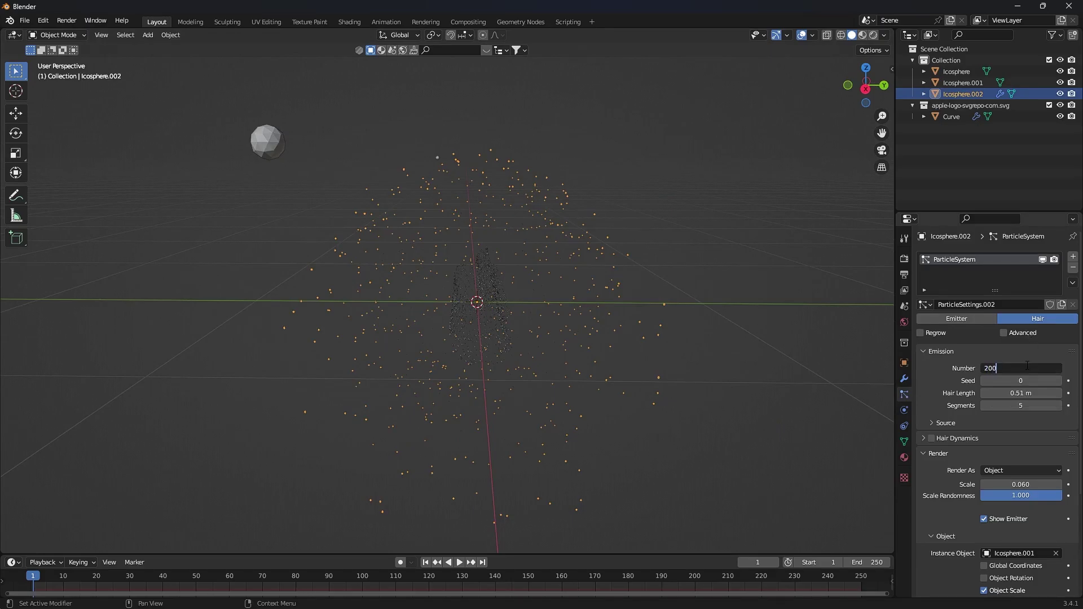
click(750, 413)
Add a camera at the origin, aligned to the right orthographic view so it faces the logo.
middle_drag(750, 413, 662, 296)
key(shift+a)
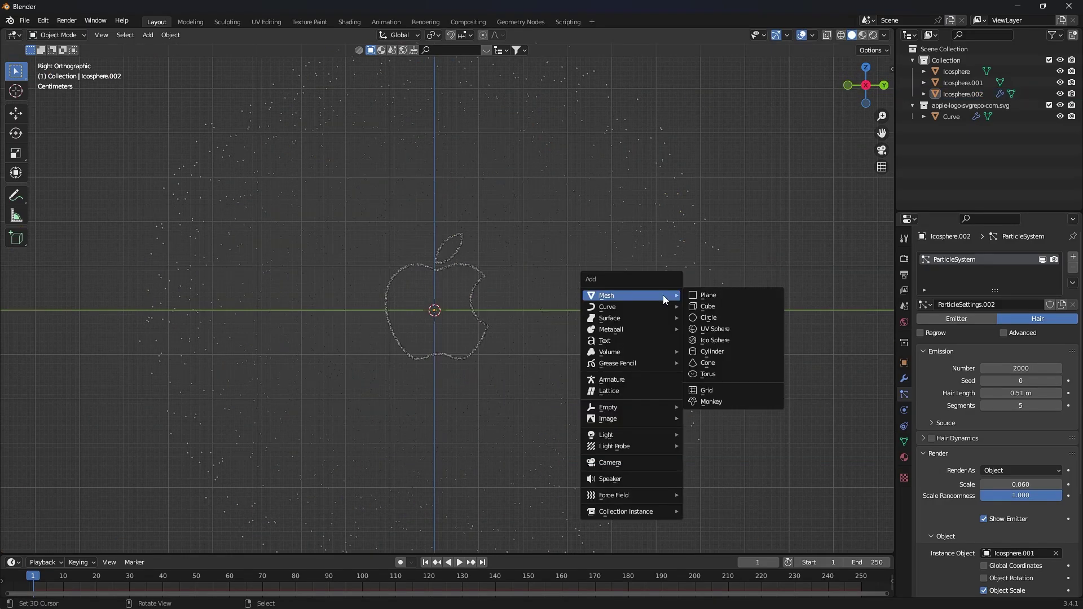
click(635, 461)
Move the camera about 2.62 m along global X, away from the logo, and look through it.
scroll(457, 328, down, 3)
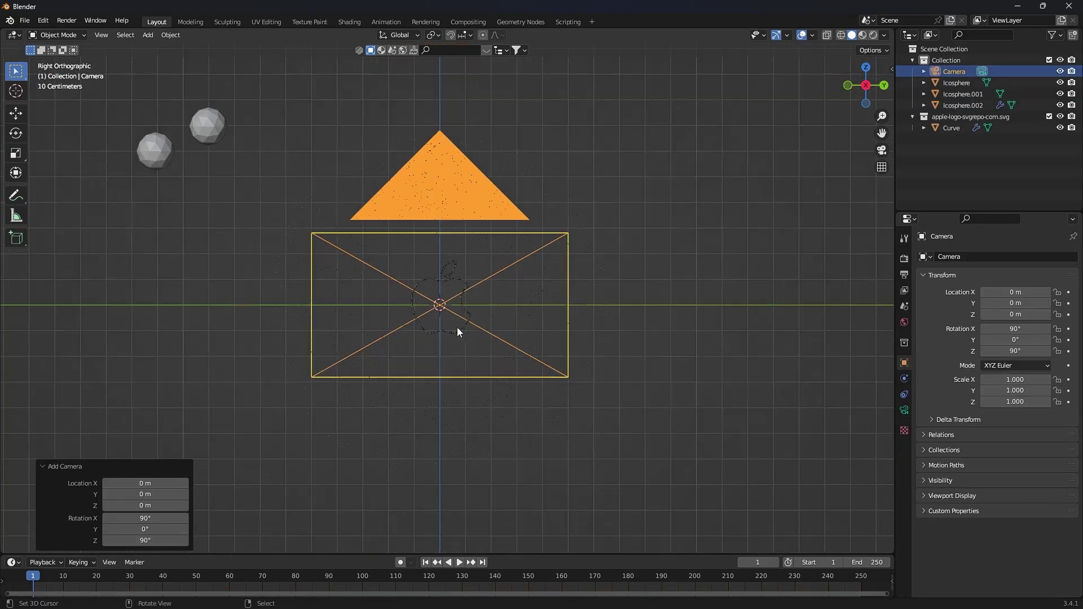
middle_drag(457, 327, 570, 388)
key(g)
key(x)
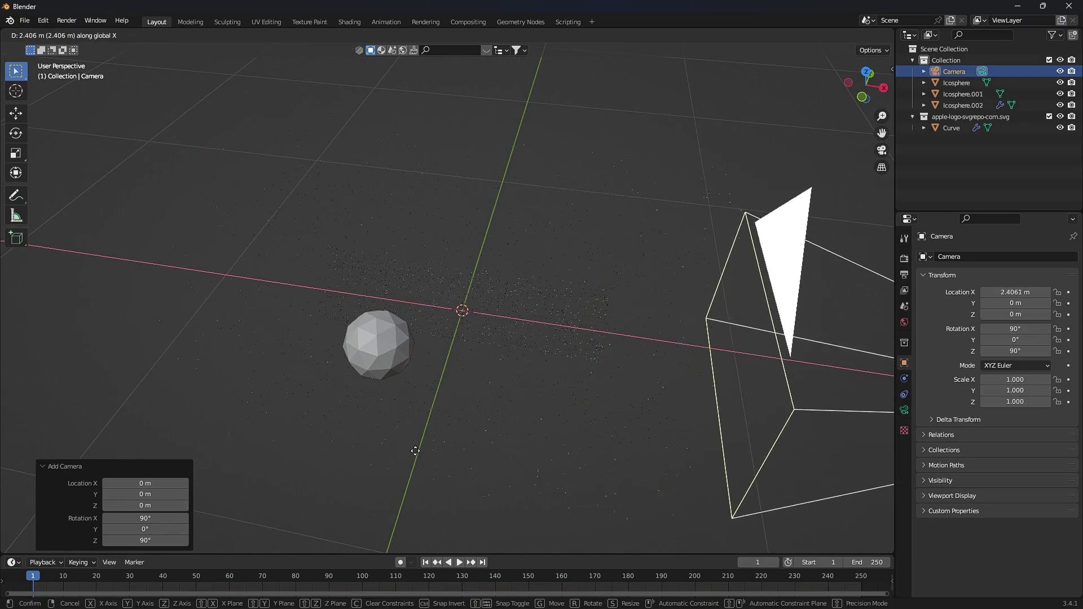
click(448, 344)
key(KP_0)
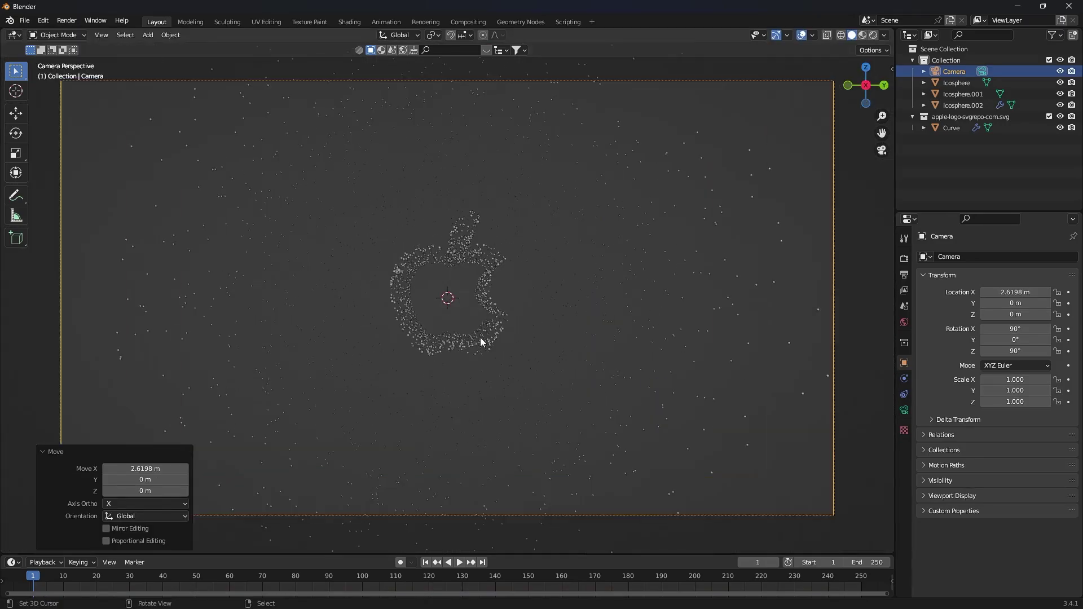
Add a lattice at the origin and scale it uniformly to about 0.29 around the logo.
click(480, 337)
key(shift+a)
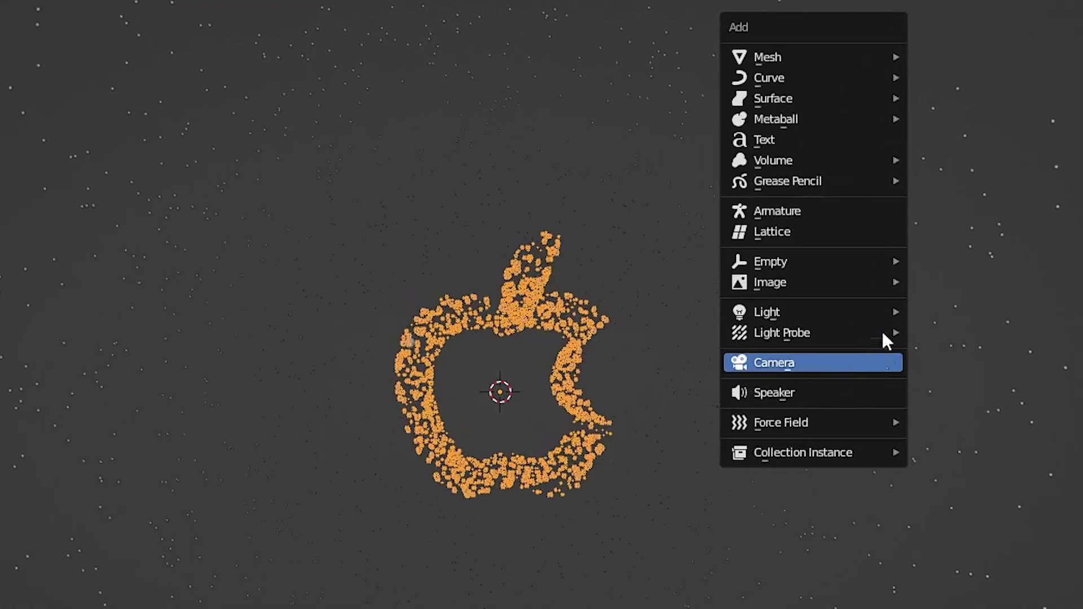
click(628, 213)
key(s)
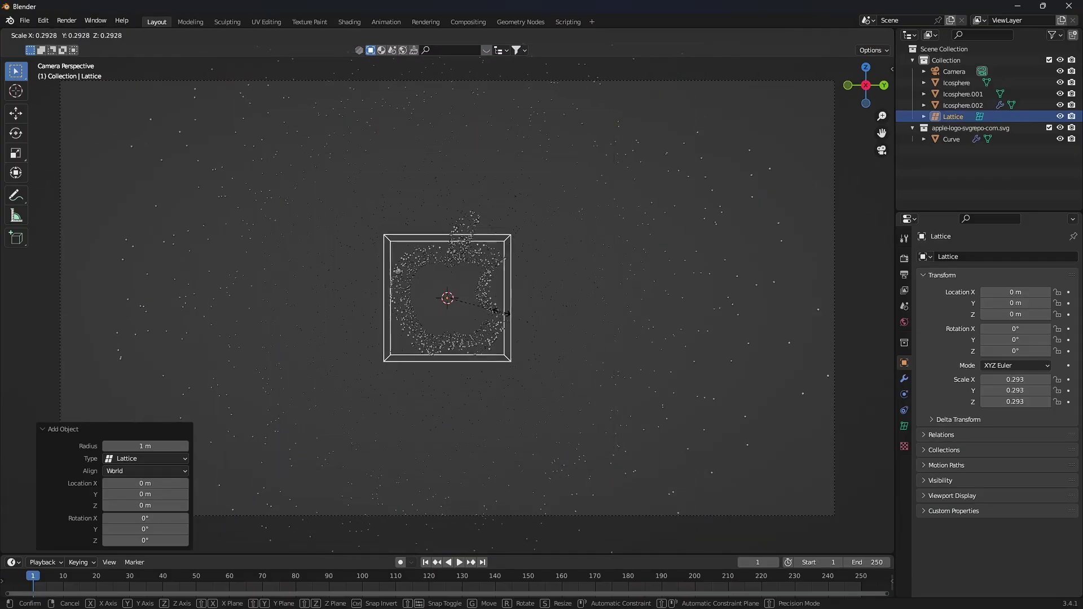
click(501, 314)
Fit the lattice around the whole logo with Y scale about 0.260, Z scale about 0.323 and a Y shift of about 0.0046 m.
key(s)
key(z)
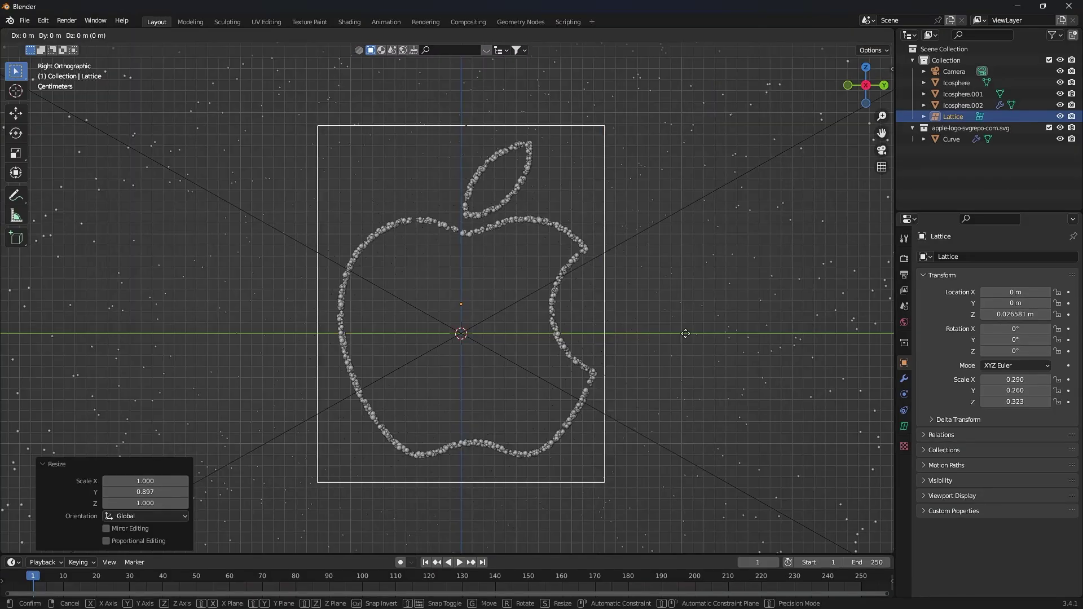
key(g)
key(y)
click(691, 333)
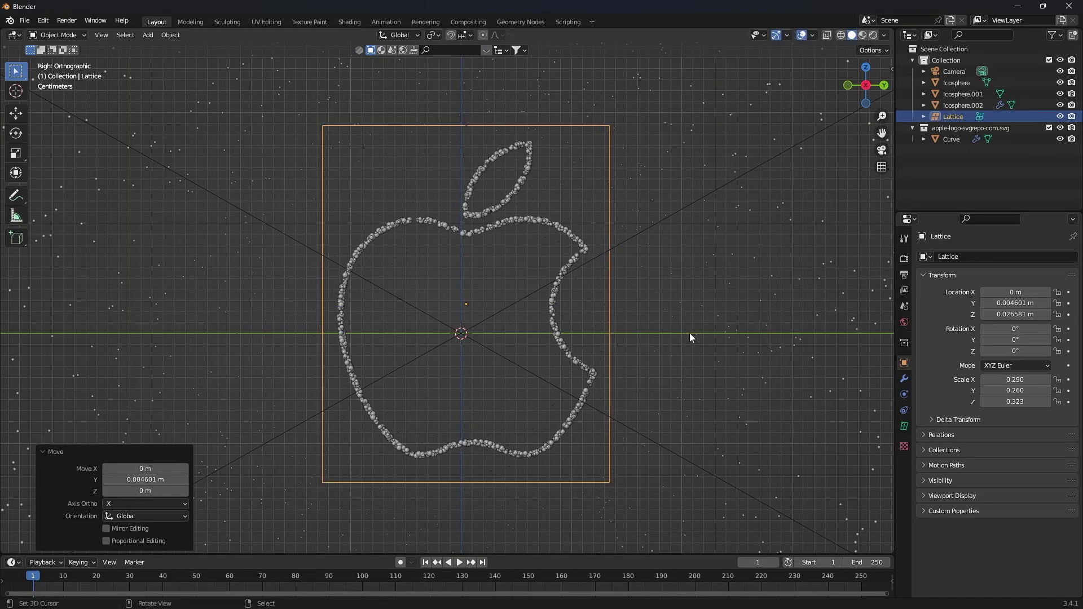
shift+middle_drag(648, 343, 634, 344)
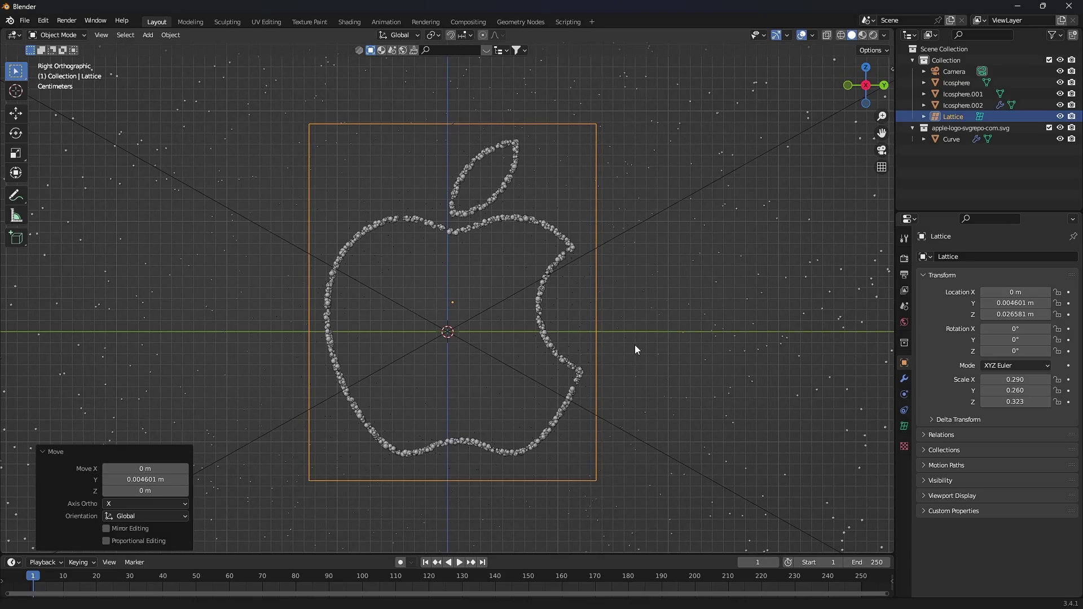
Set the lattice's U, V and W resolution to 6 each.
click(905, 426)
click(1027, 291)
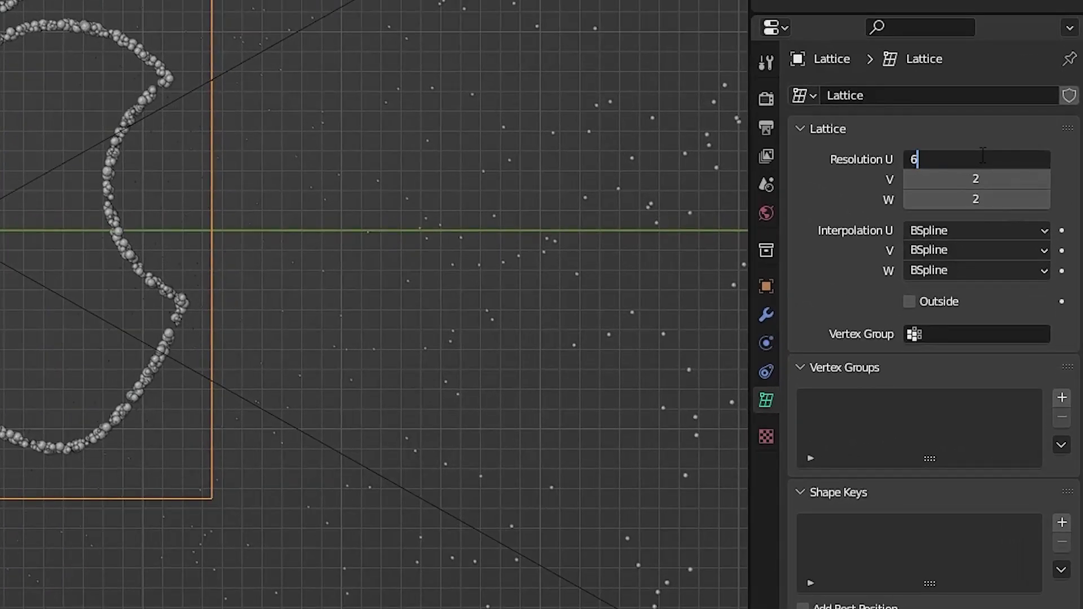
key(Tab)
text(6)
key(Tab)
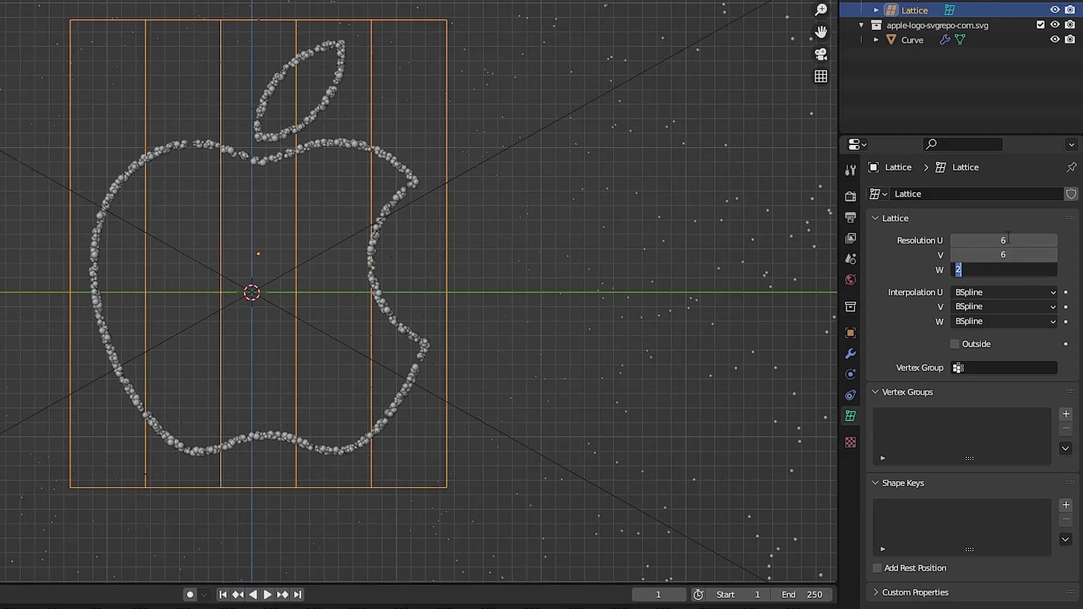
text(6)
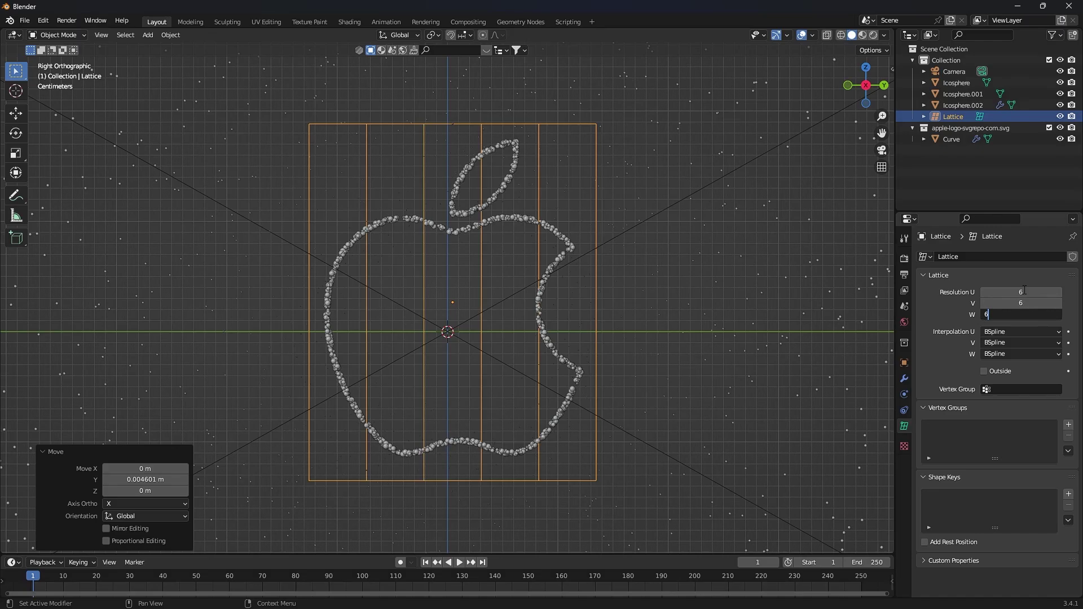
key(Tab)
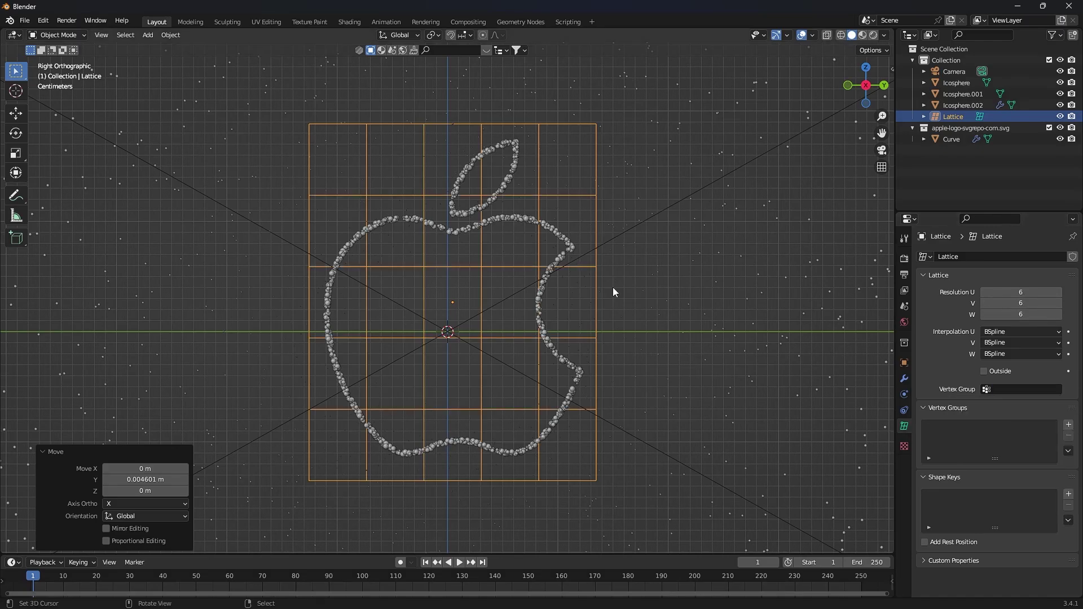
Add a Lattice modifier to the logo curve and assign the Lattice object as its target.
click(617, 297)
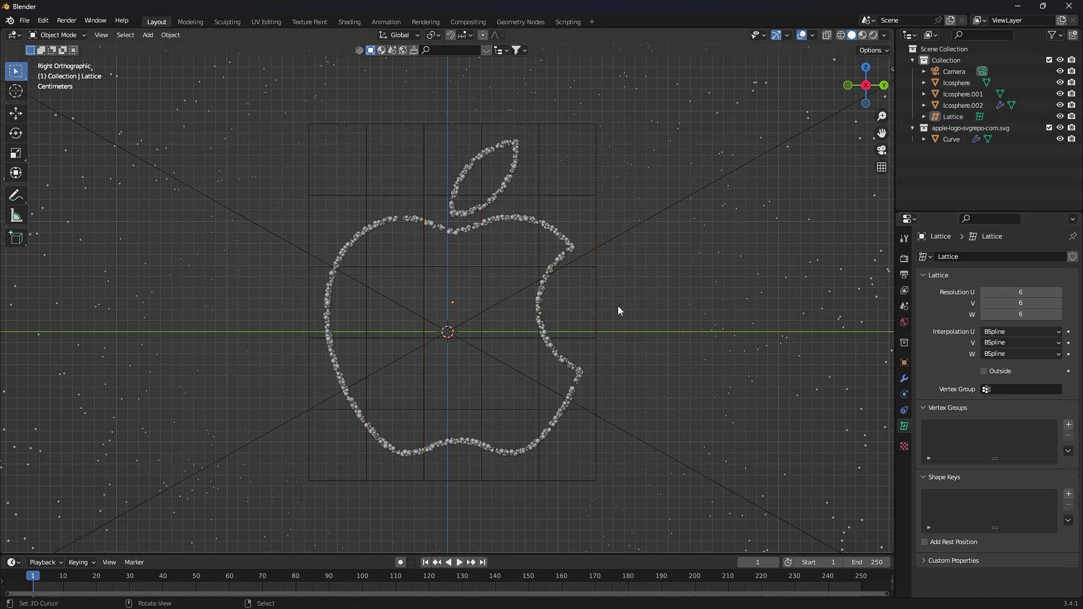
click(543, 320)
click(904, 379)
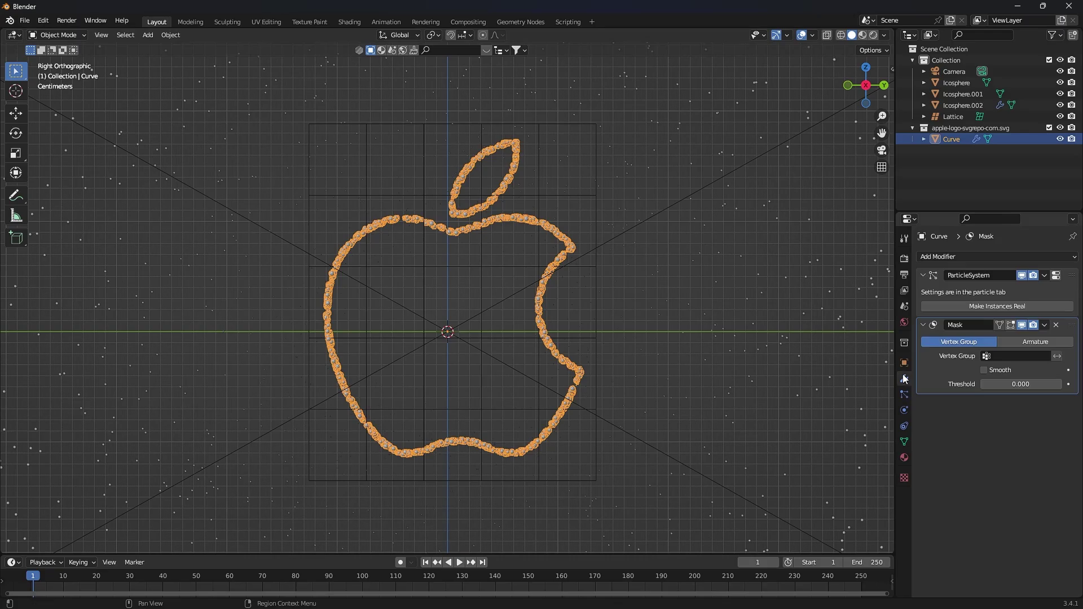
click(953, 255)
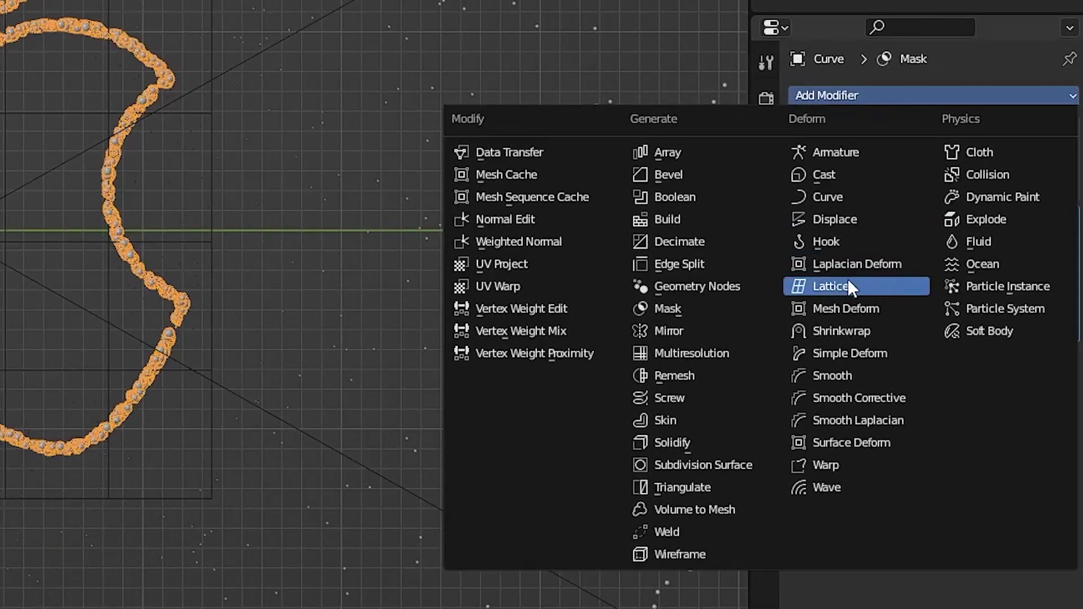
click(940, 363)
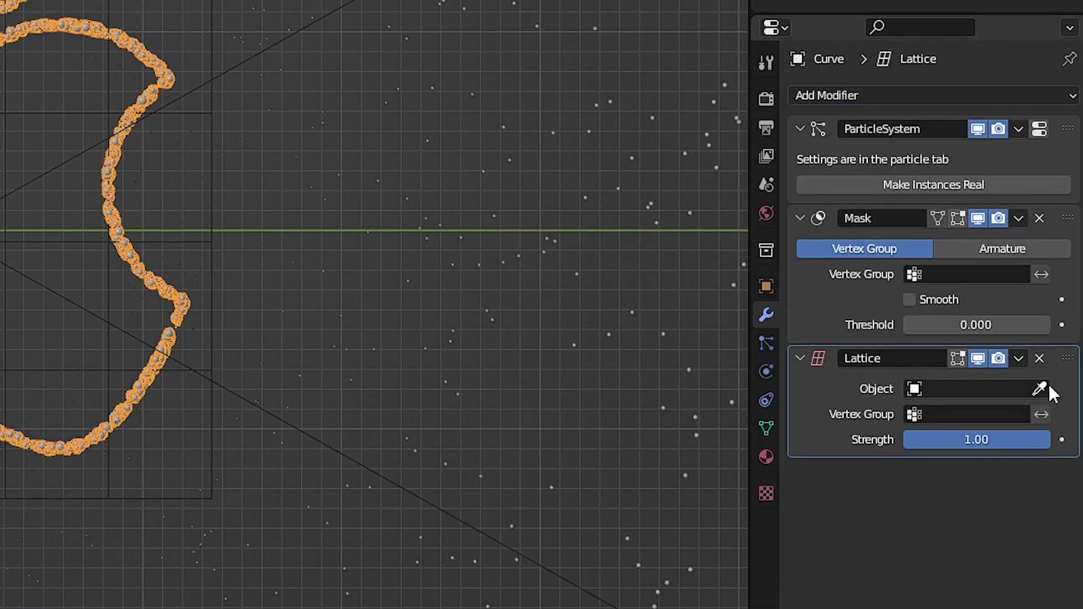
click(1005, 389)
click(953, 420)
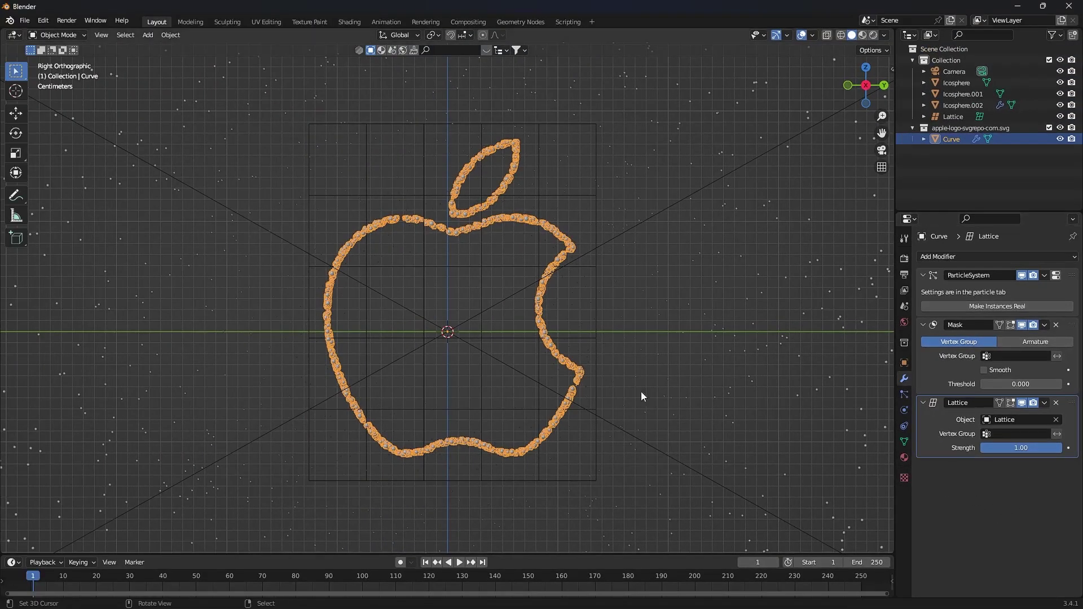
Add a Simple Deform modifier to the lattice and set its mode to Taper.
click(571, 338)
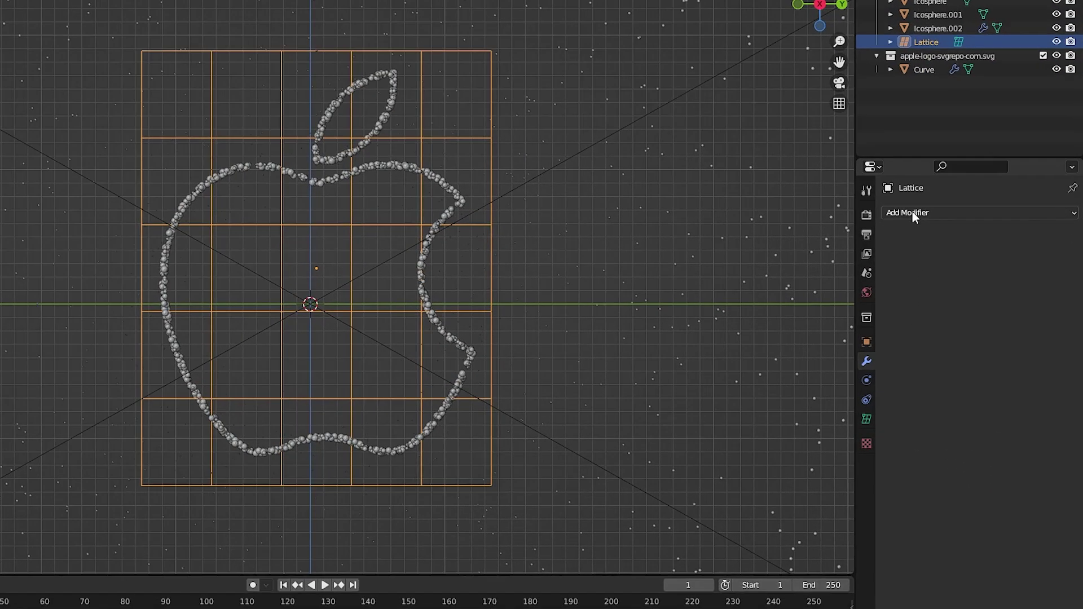
click(943, 256)
click(901, 308)
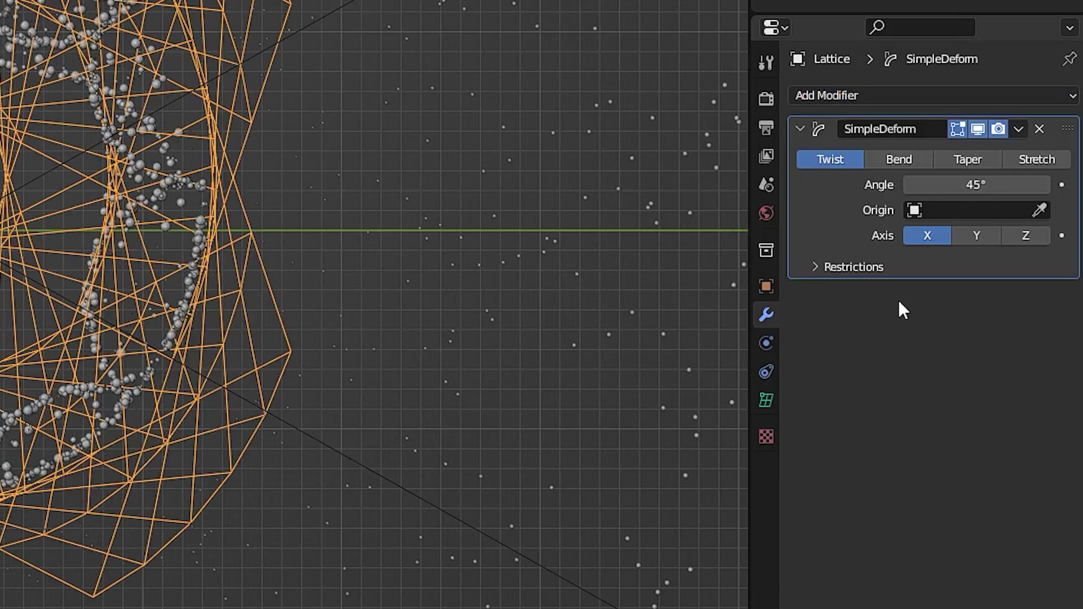
click(959, 160)
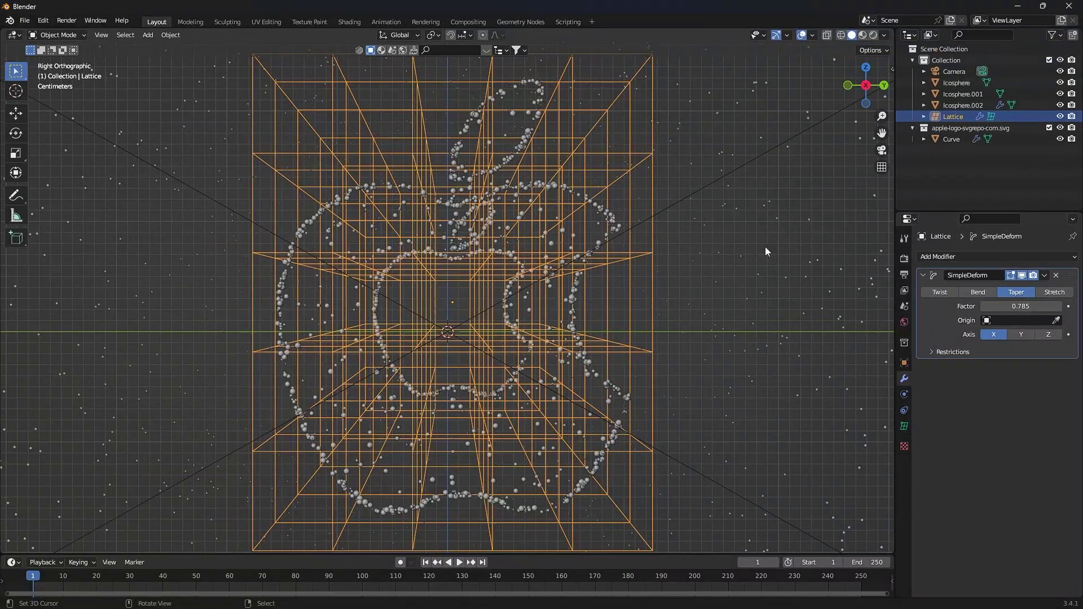
Look through the camera with viewport overlays hidden and set the lattice's Taper factor to -0.295.
click(332, 189)
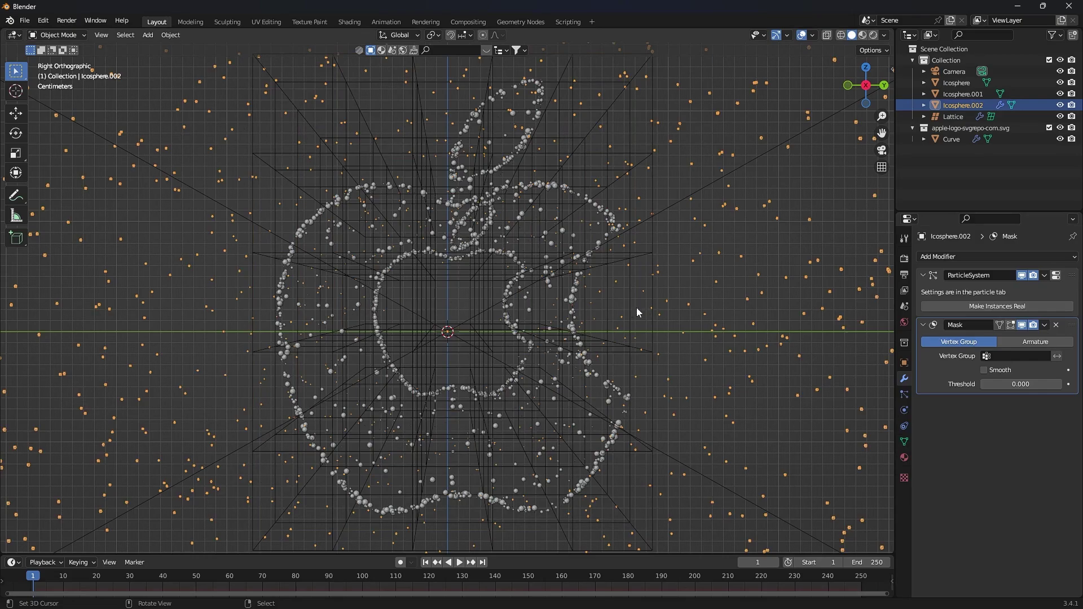
key(KP_0)
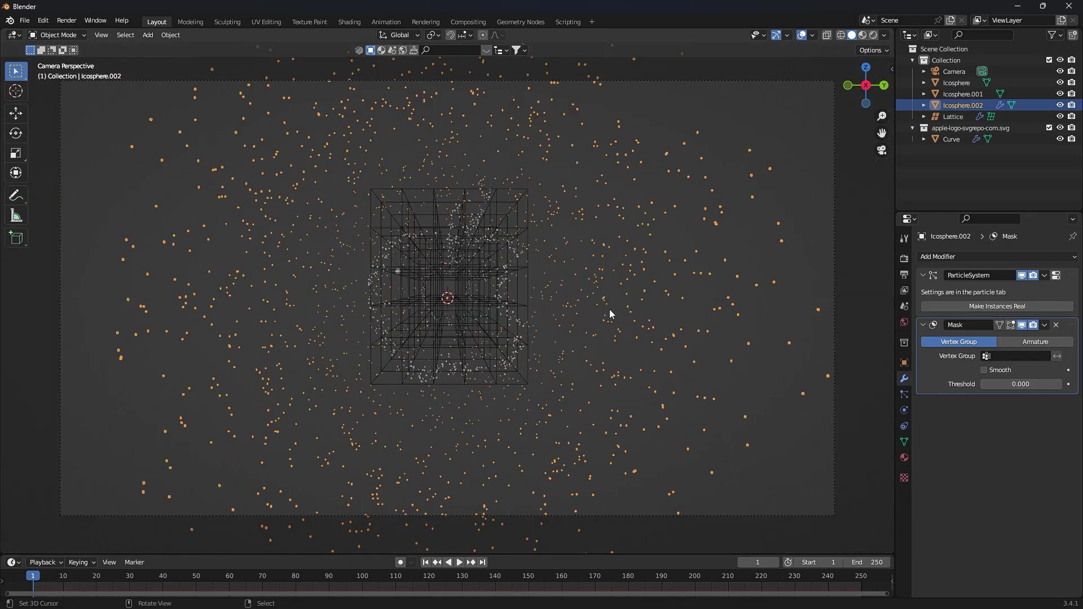
click(801, 35)
click(960, 139)
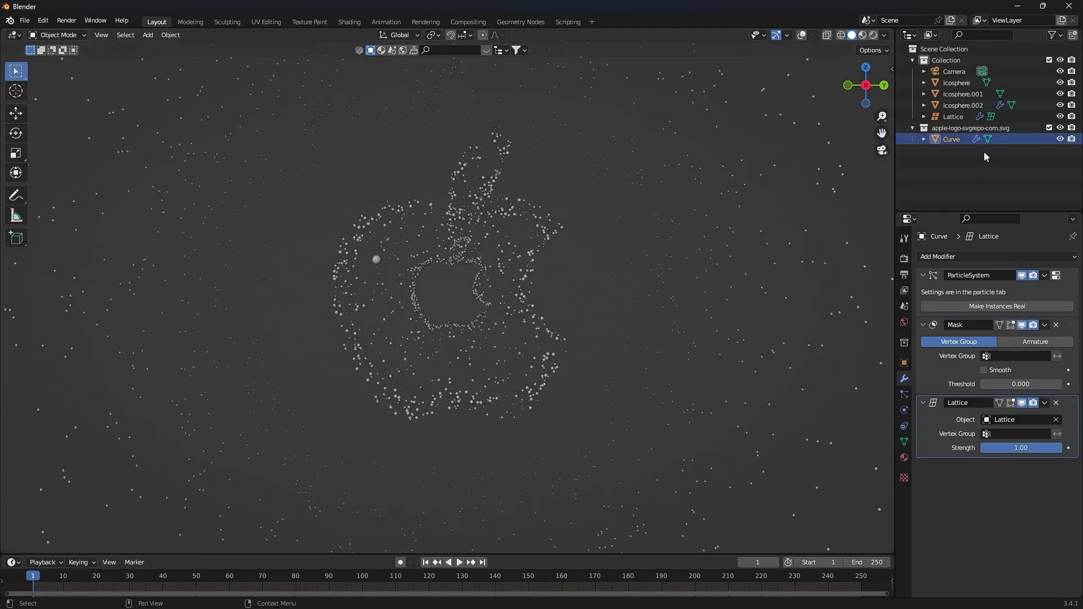
click(941, 118)
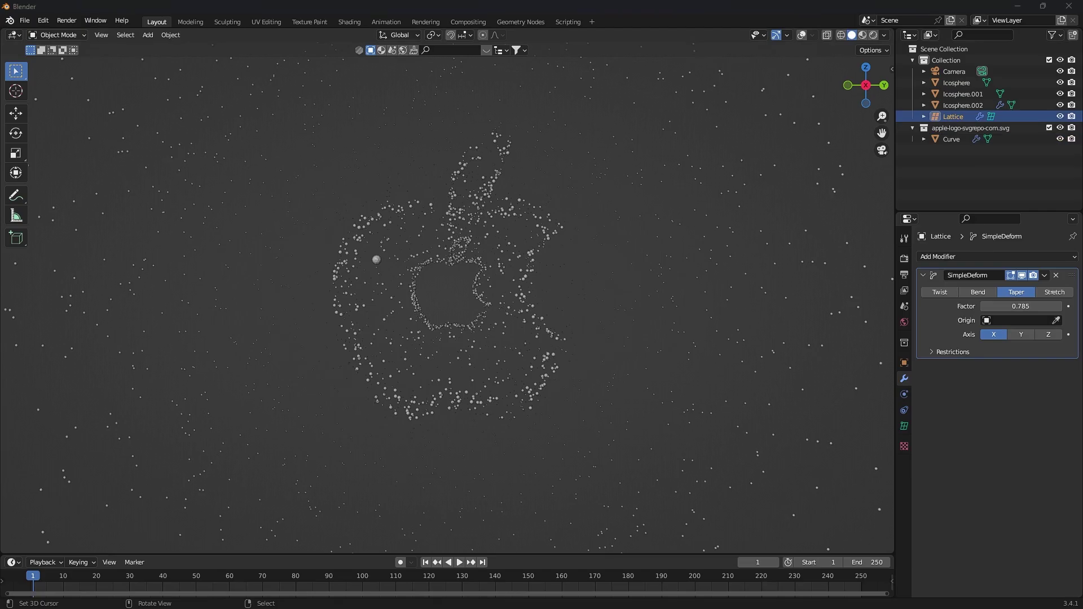
drag(1016, 307, 856, 312)
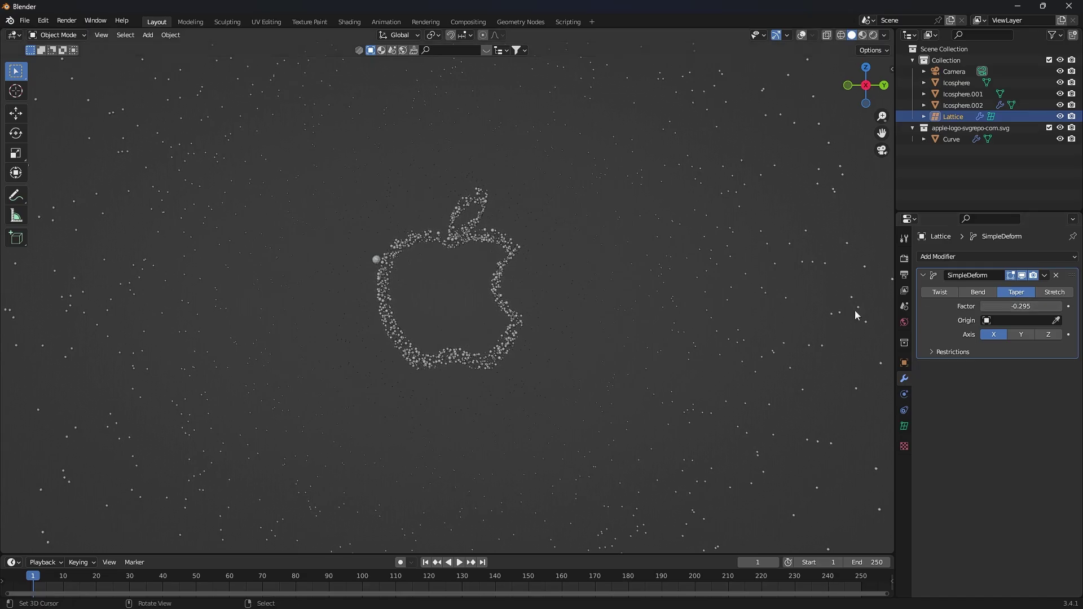
Add a Plain Axes empty at the world origin.
scroll(547, 341, down, 3)
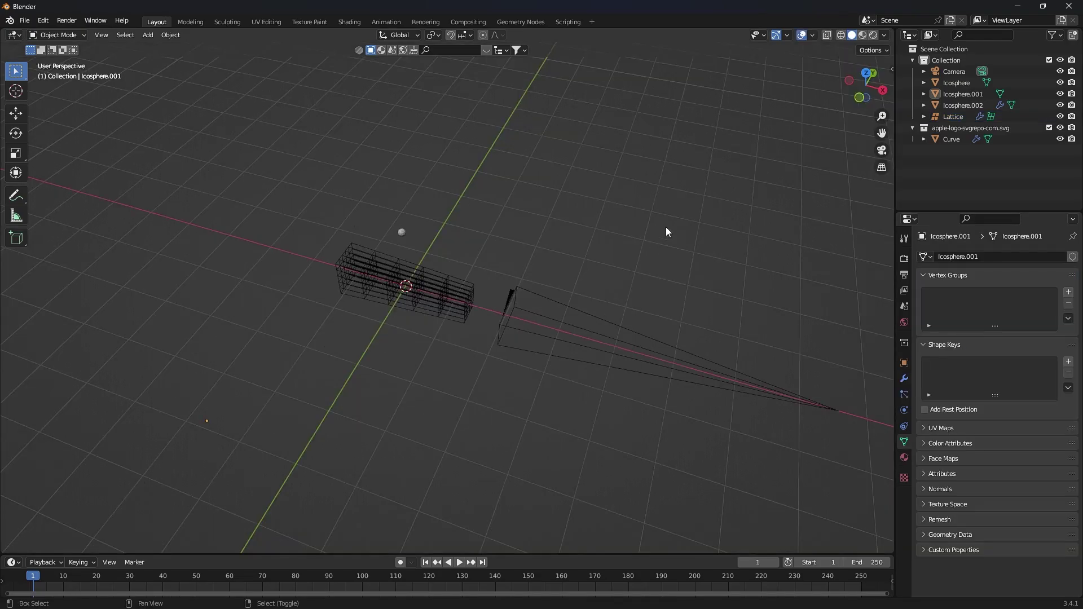
key(shift+a)
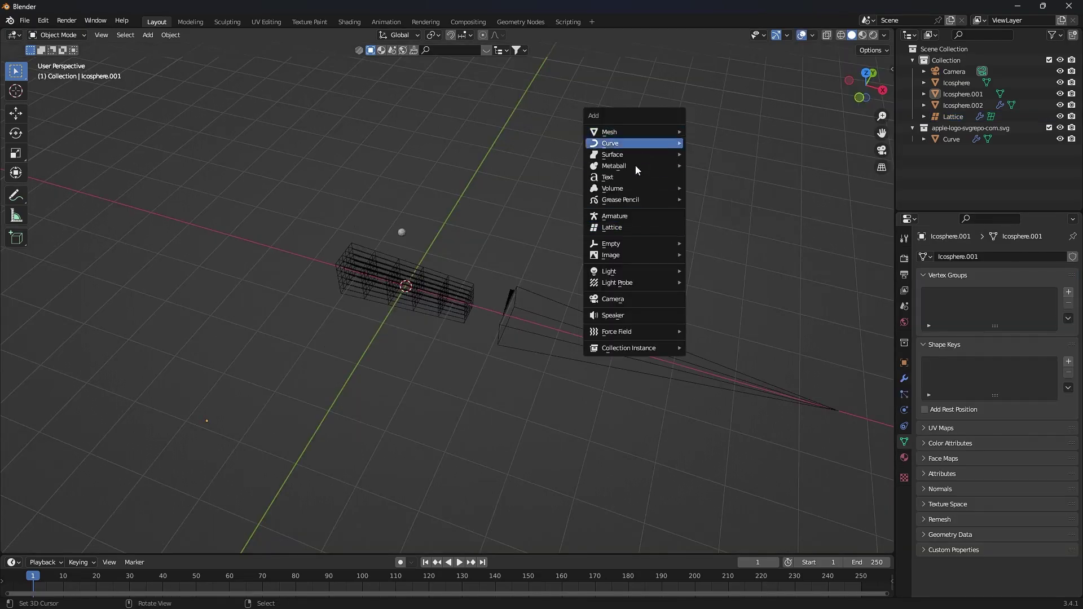
mouse_move(638, 243)
click(721, 244)
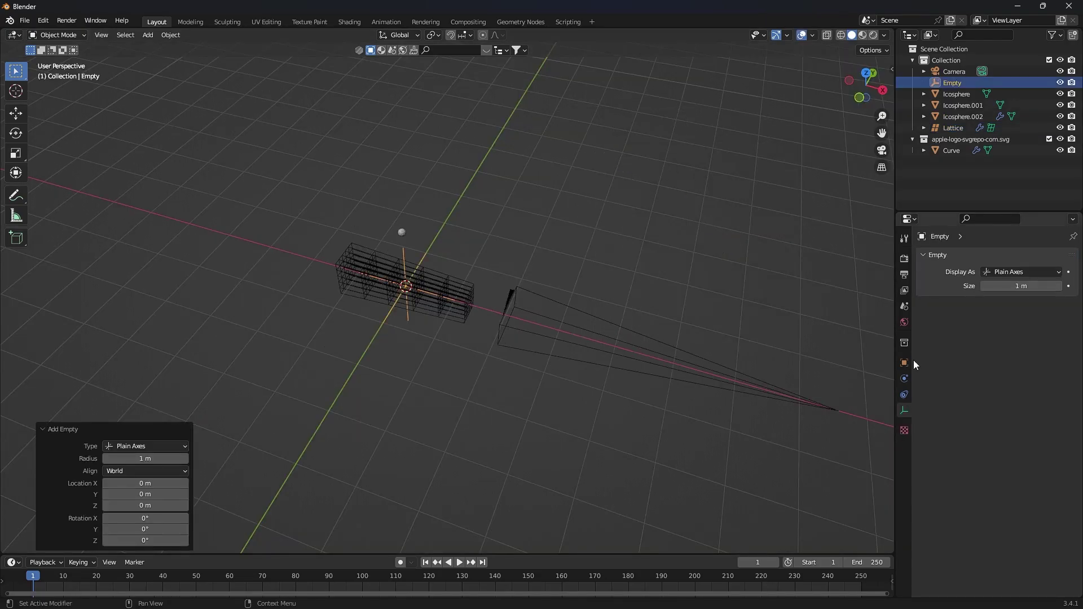
Parent the camera to the empty using the Object option.
click(823, 407)
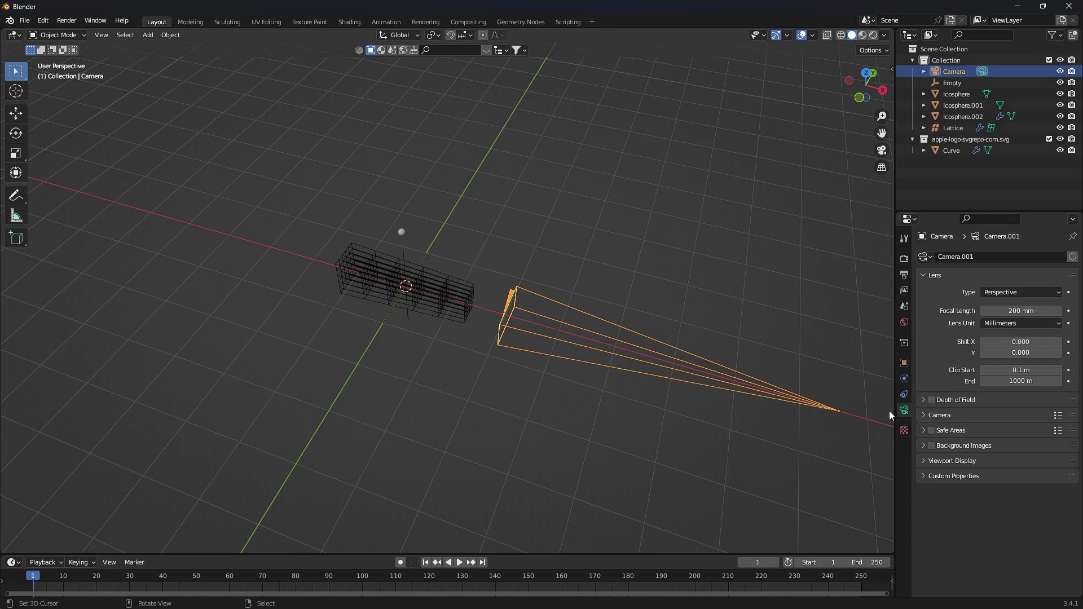
shift+click(404, 256)
key(ctrl+p)
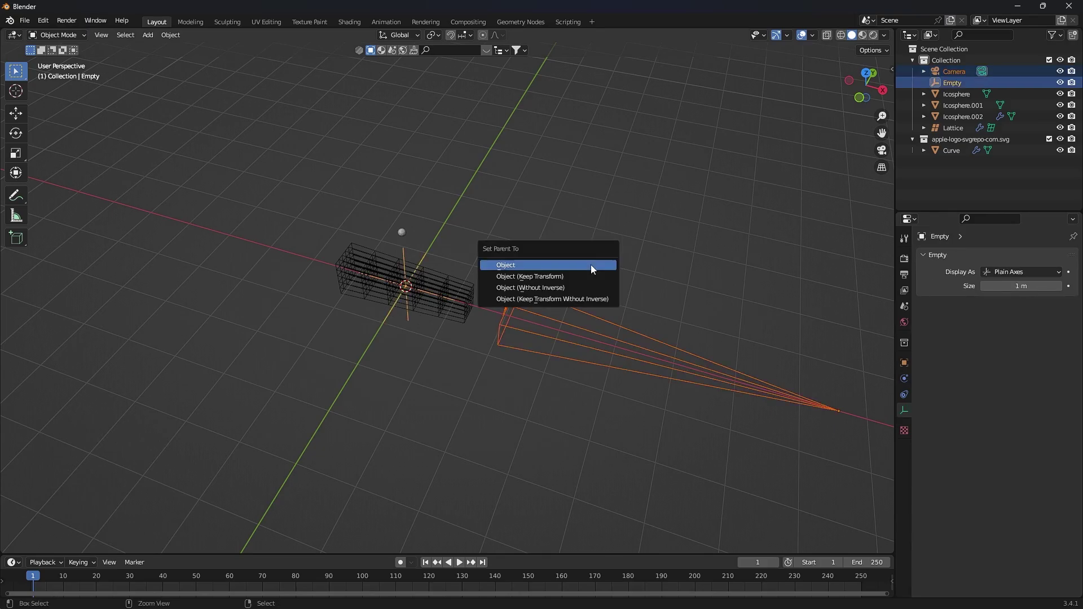
click(590, 265)
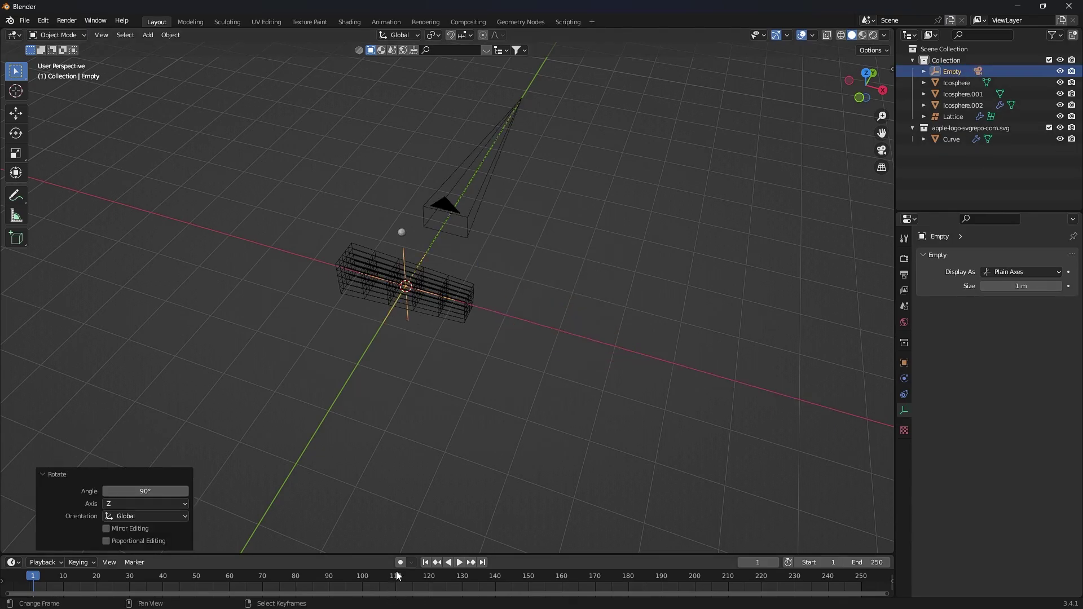
Enable auto keying, keyframe the empty's rotation about global Z at frame 20, and look through the camera.
key(space)
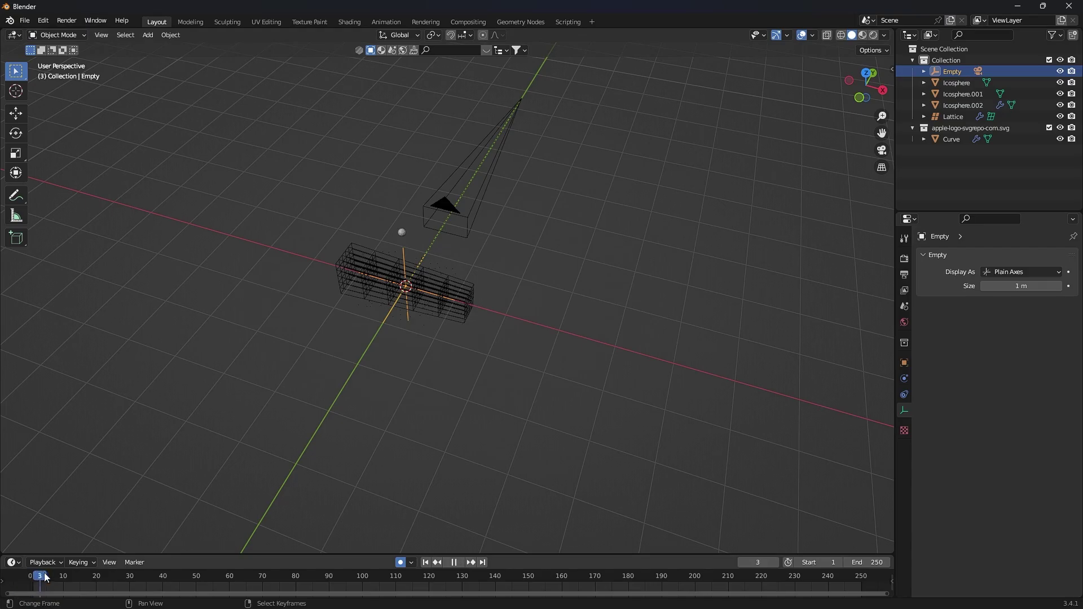
key(space)
key(r)
key(z)
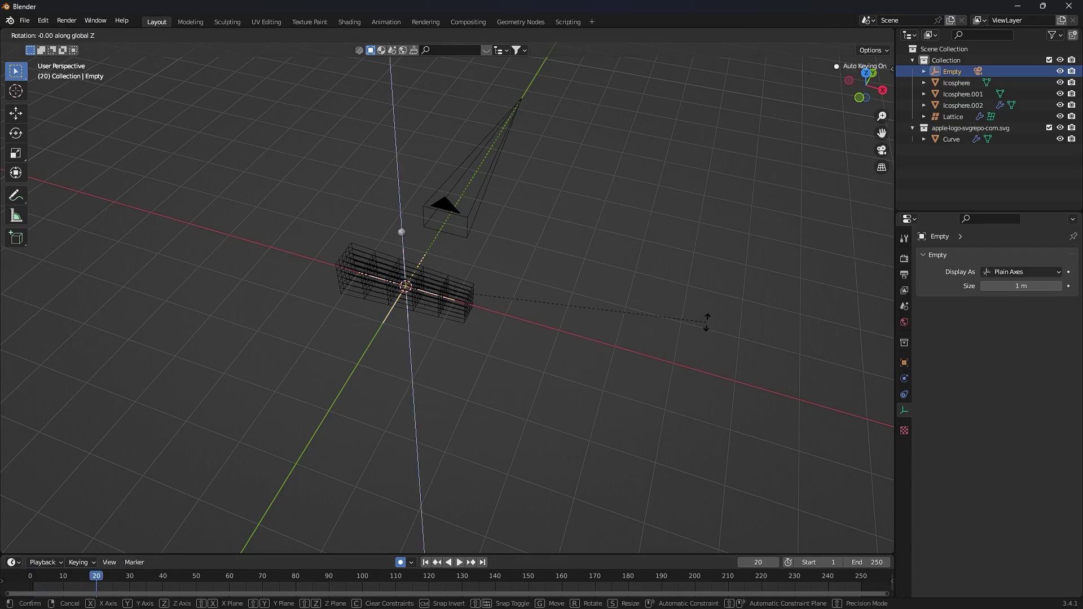
click(705, 322)
key(KP_0)
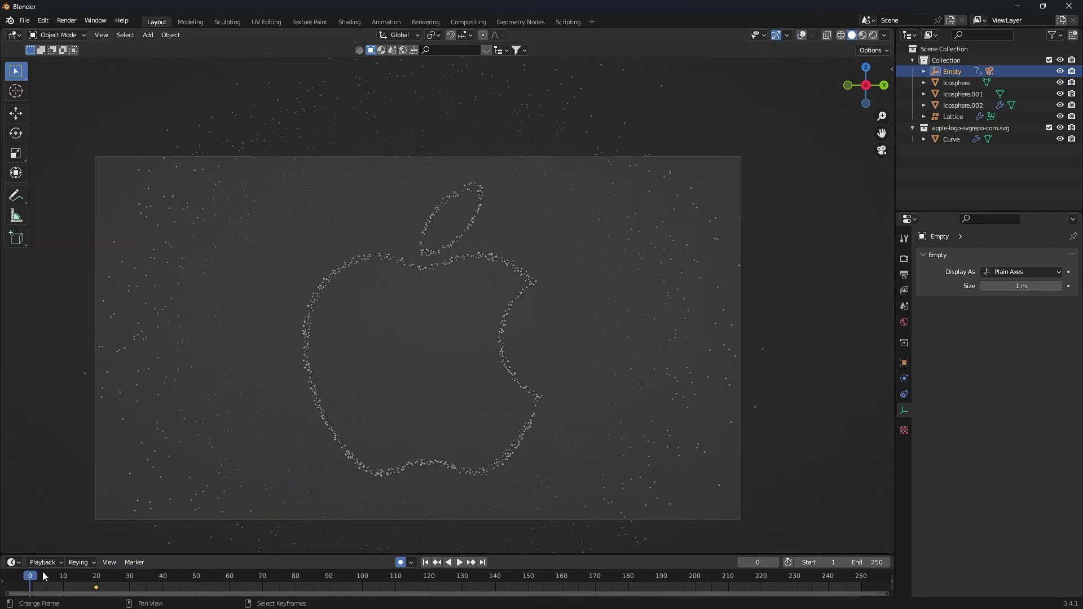
At frame 1, rotate the empty 90° about global Z to keyframe the camera's starting angle.
click(35, 577)
key(space)
key(Escape)
text(rz90)
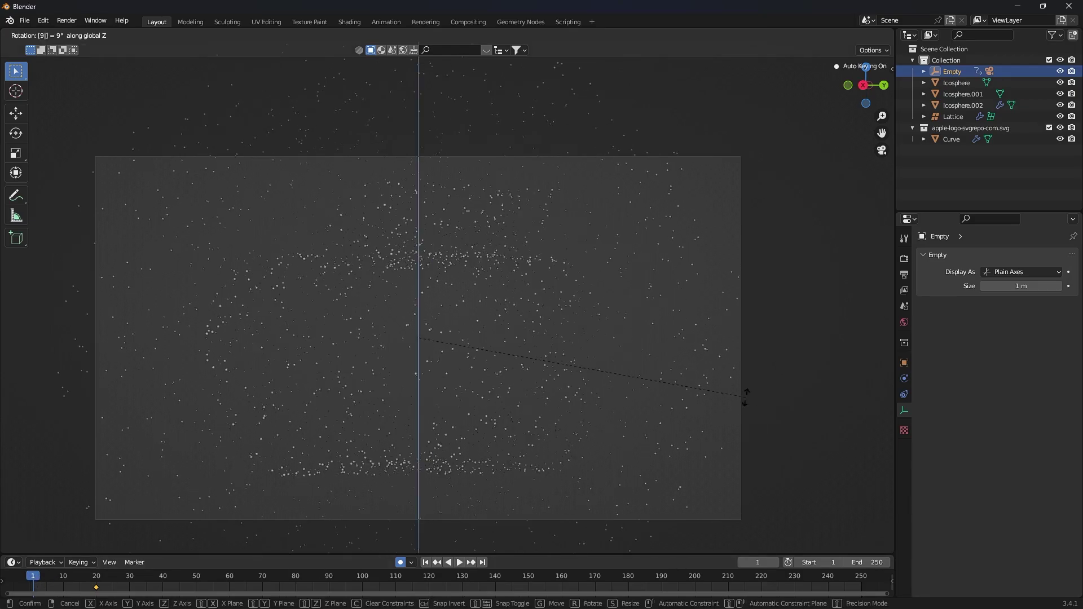
key(Return)
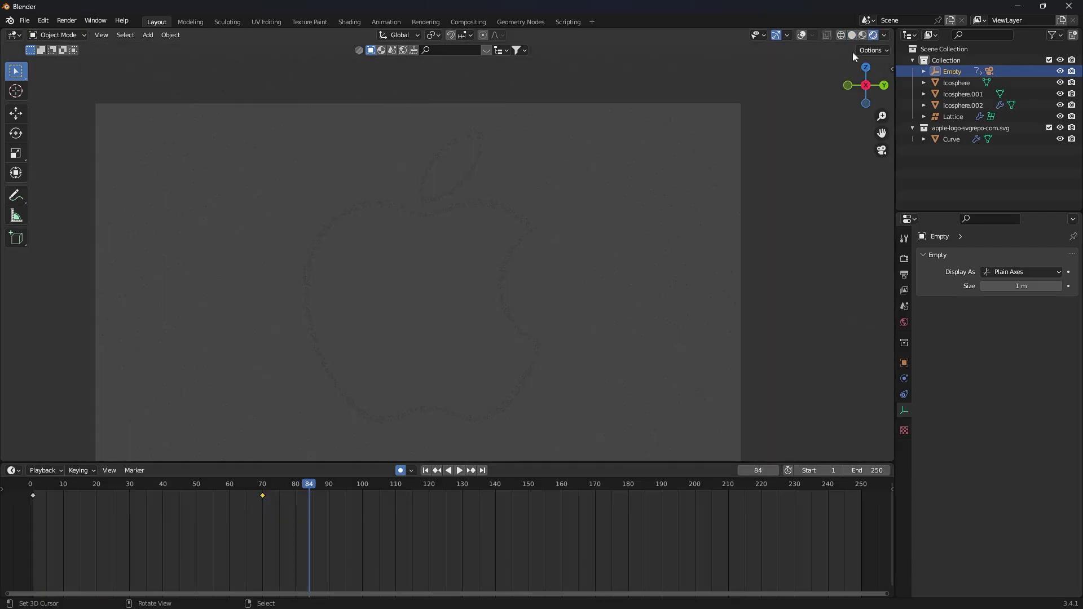
Darken the world background color to black.
right_click(441, 428)
click(904, 321)
click(1015, 332)
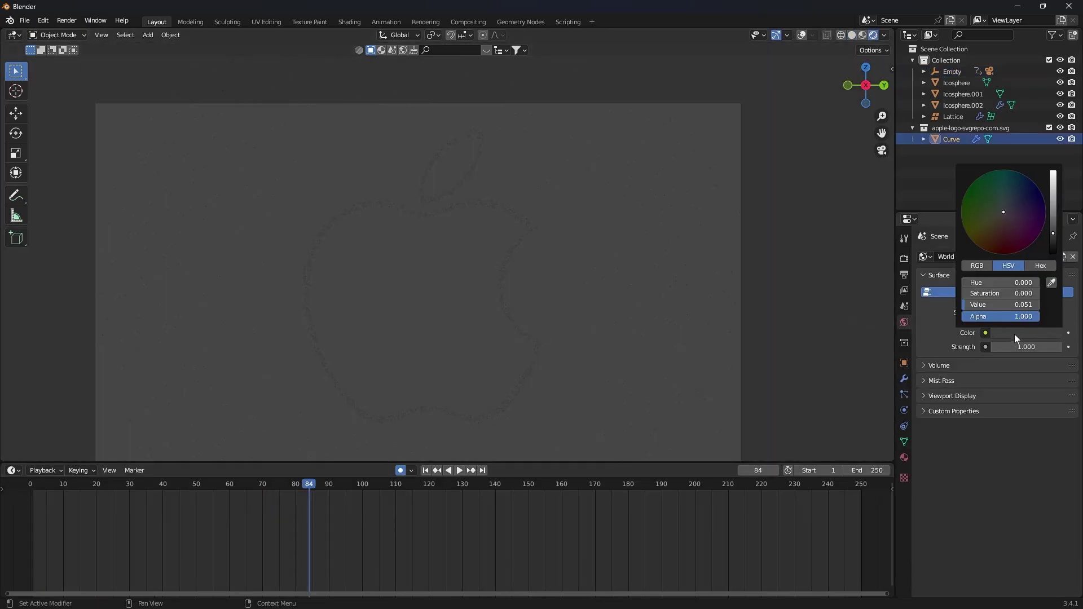
click(1051, 241)
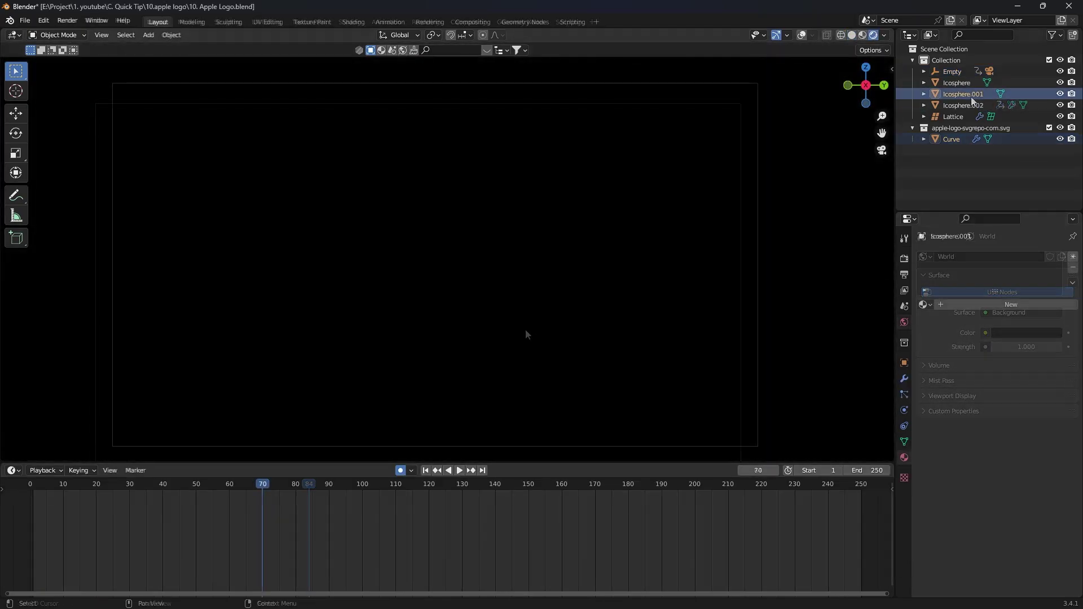
Give Icosphere a new material with an Emission surface colored light blue, hue 0.574 and saturation 0.772.
click(954, 83)
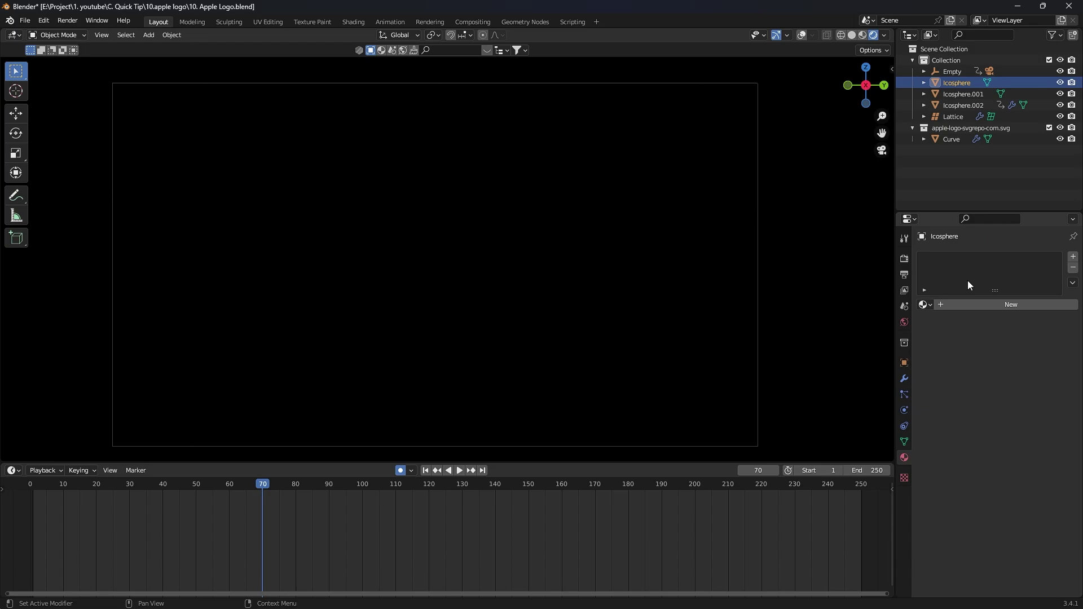
click(986, 304)
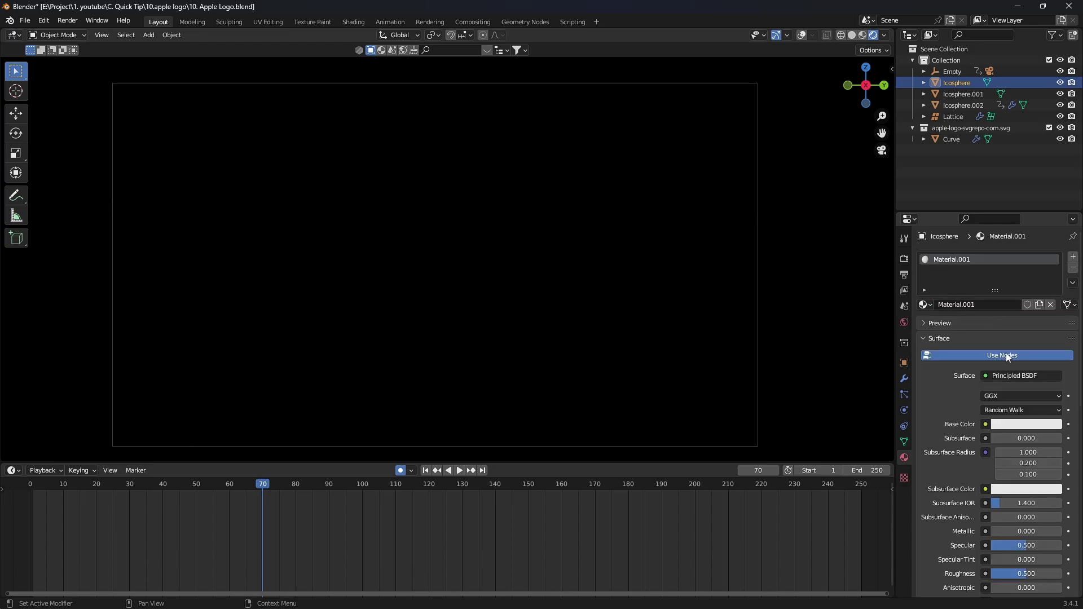
click(1010, 376)
click(914, 149)
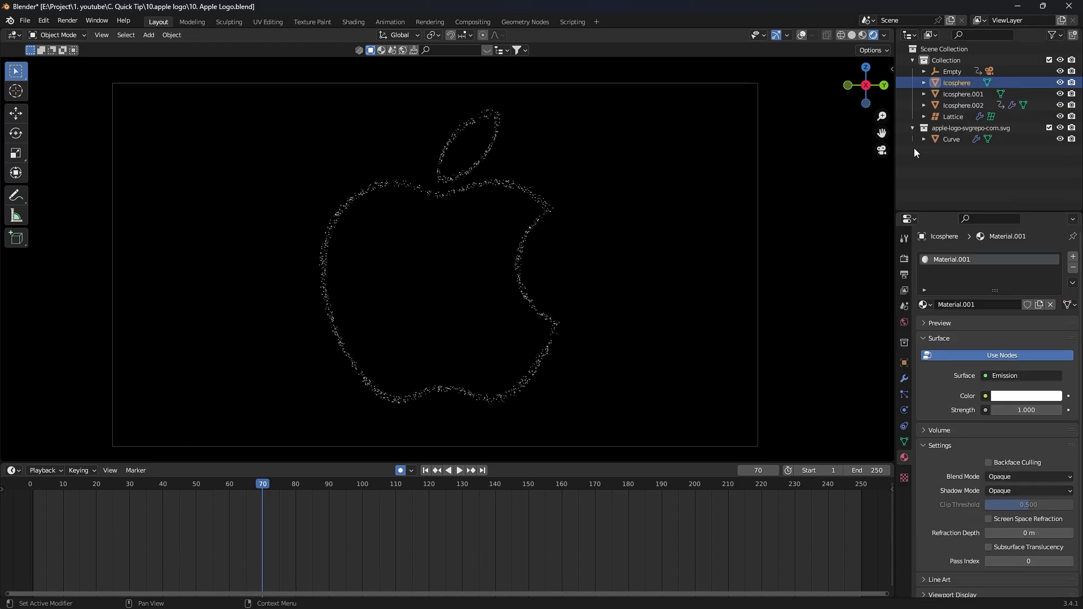
click(1011, 397)
click(1012, 256)
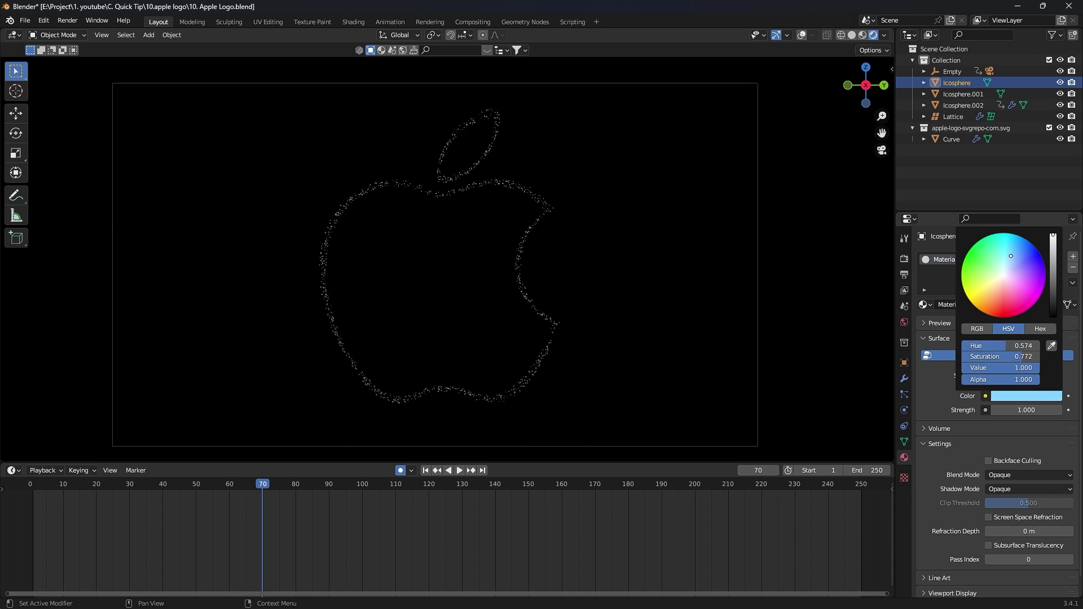